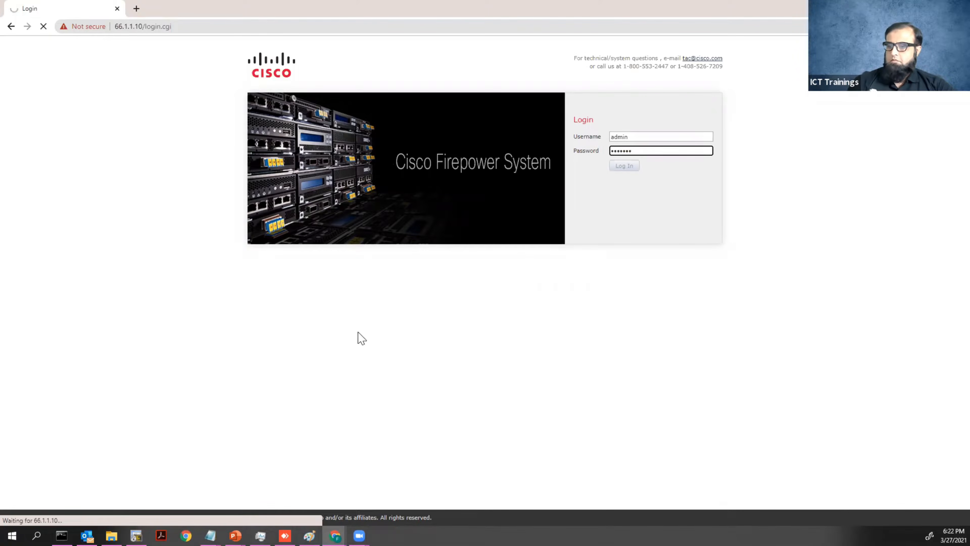
Bring the Notepad window with R1's IPsec VPN configuration to the front.
left_click(210, 536)
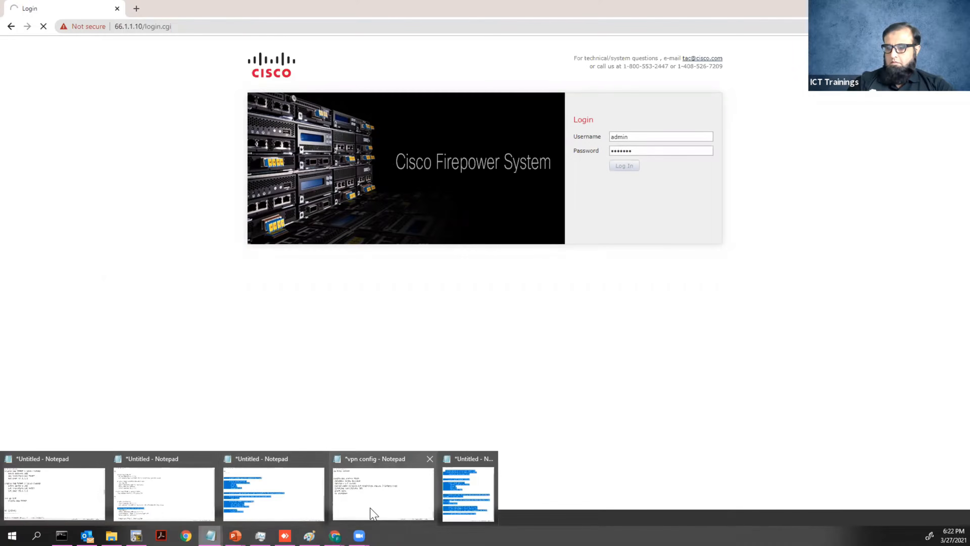
left_click(293, 504)
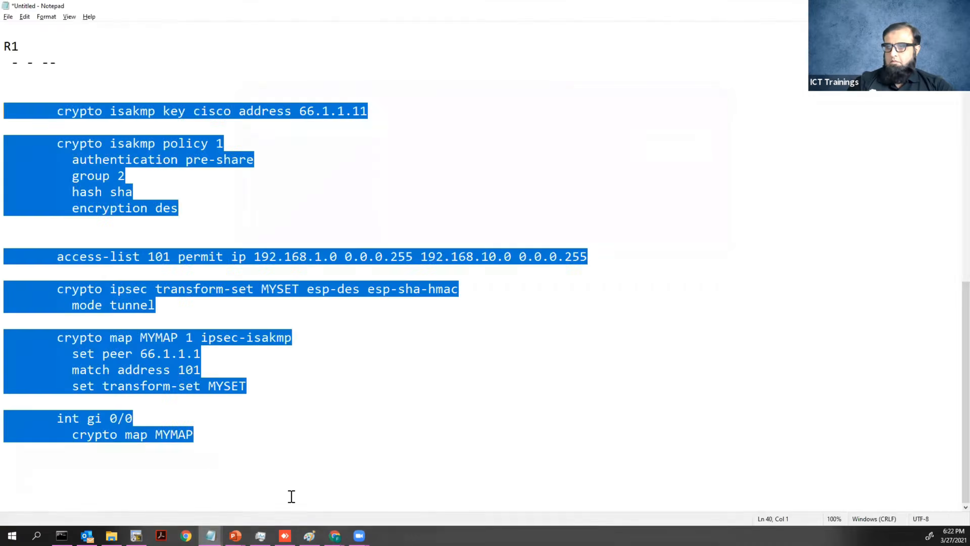
Highlight R1's ISAKMP policy lines and tile the notes left and the FMC dashboard right.
left_click(192, 210)
left_click_drag(180, 209, 67, 162)
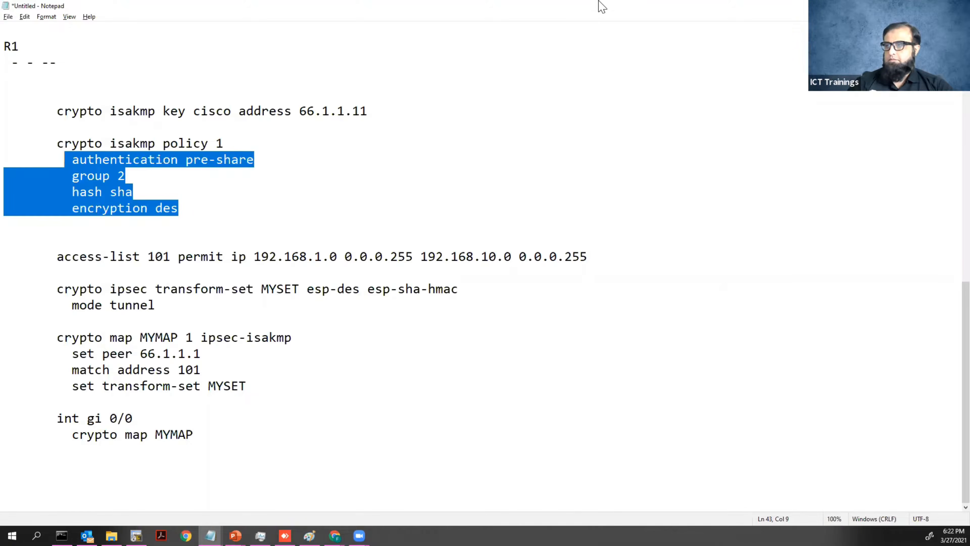
key("super+Left")
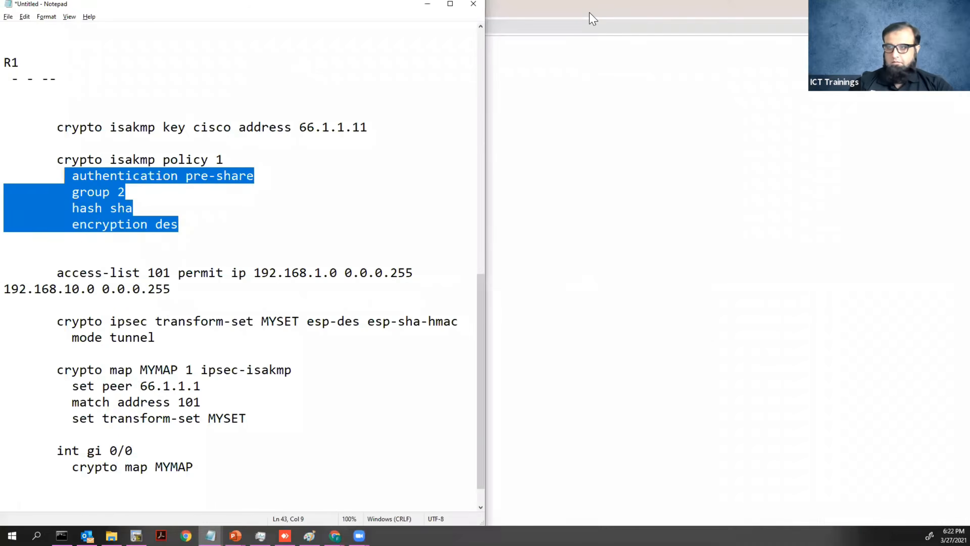
left_click(716, 2)
key("super+Right")
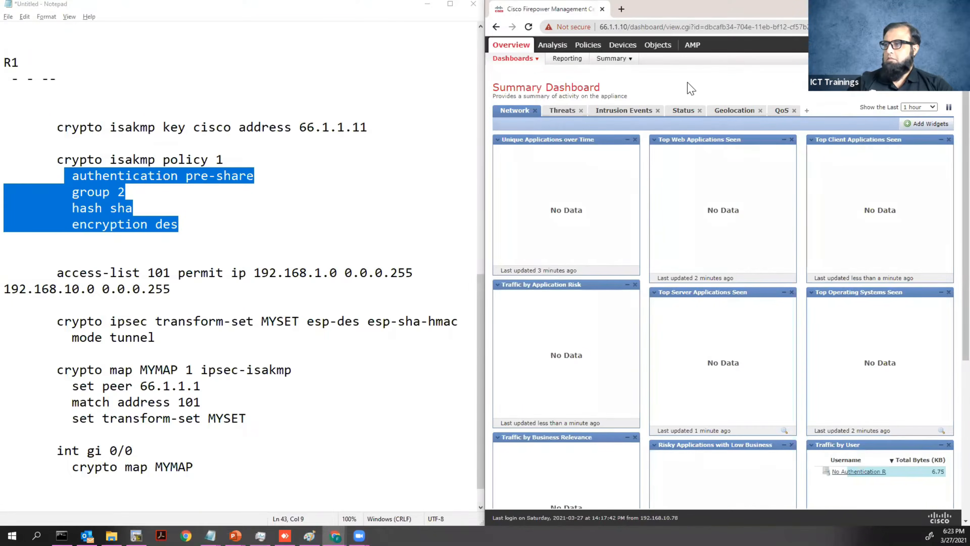
From Devices > VPN > Site To Site, start a new Firepower Threat Defense VPN topology.
mouse_move(629, 49)
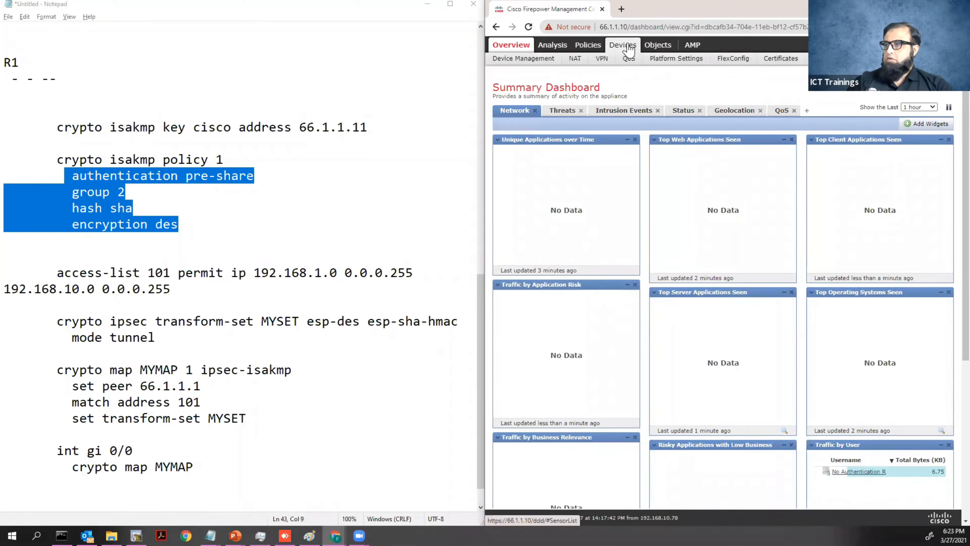
left_click(603, 60)
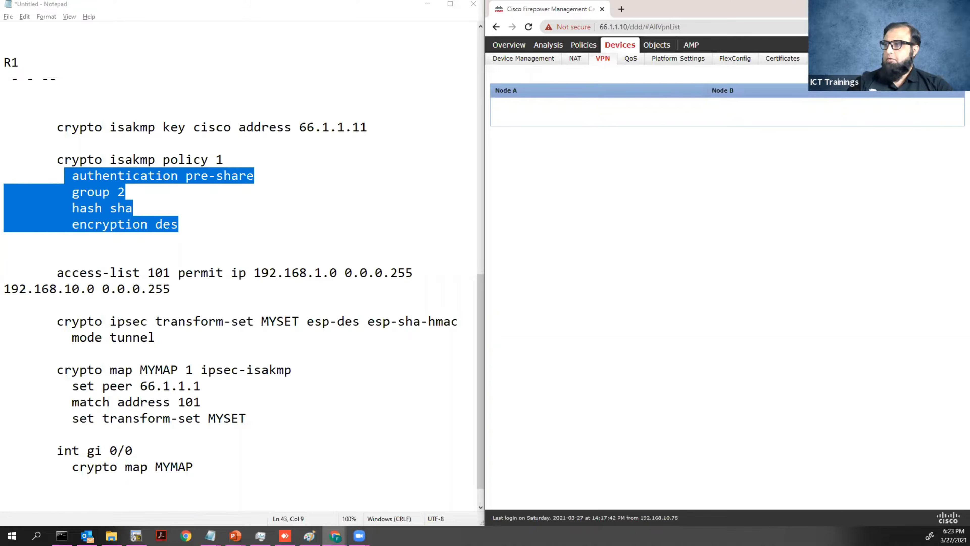
left_click(944, 75)
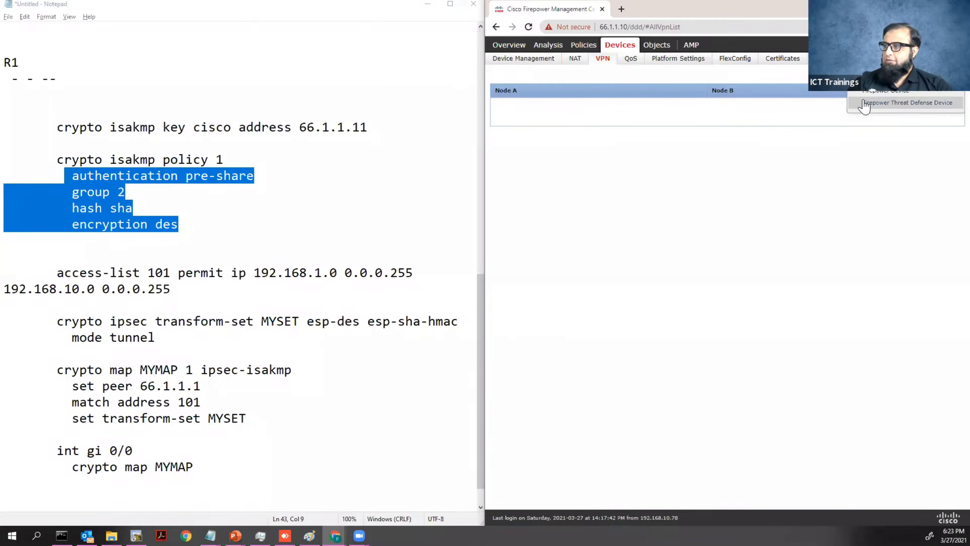
left_click(899, 104)
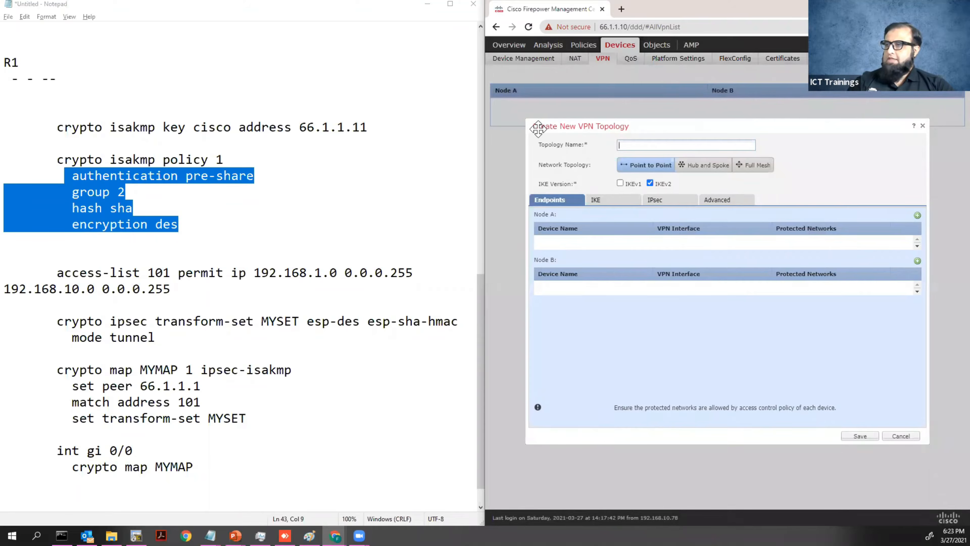
Name the point-to-point topology CorporateVPN and switch it from IKEv2 to IKEv1.
mouse_move(538, 129)
left_mouse_down()
mouse_move(564, 126)
mouse_move(532, 122)
left_mouse_up()
left_click(621, 136)
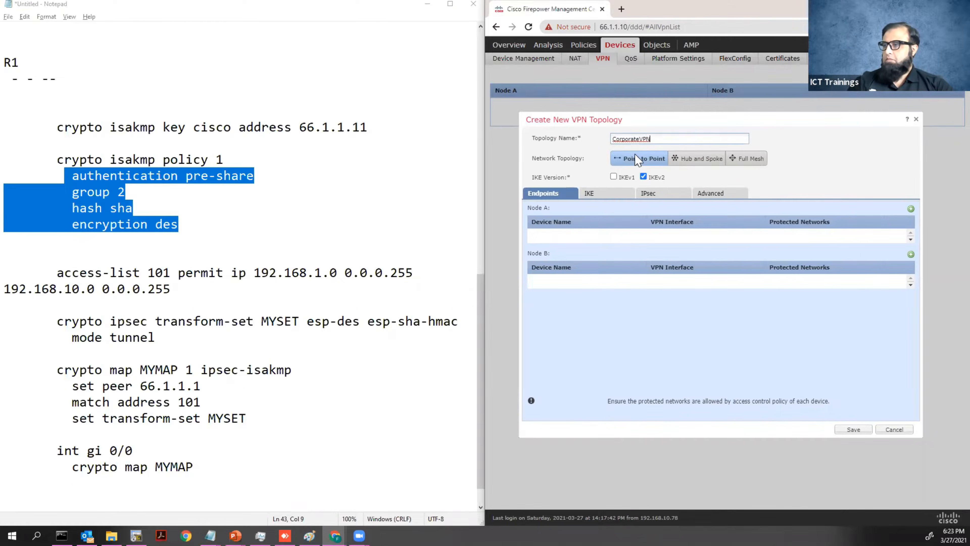
left_click(644, 177)
left_click(613, 177)
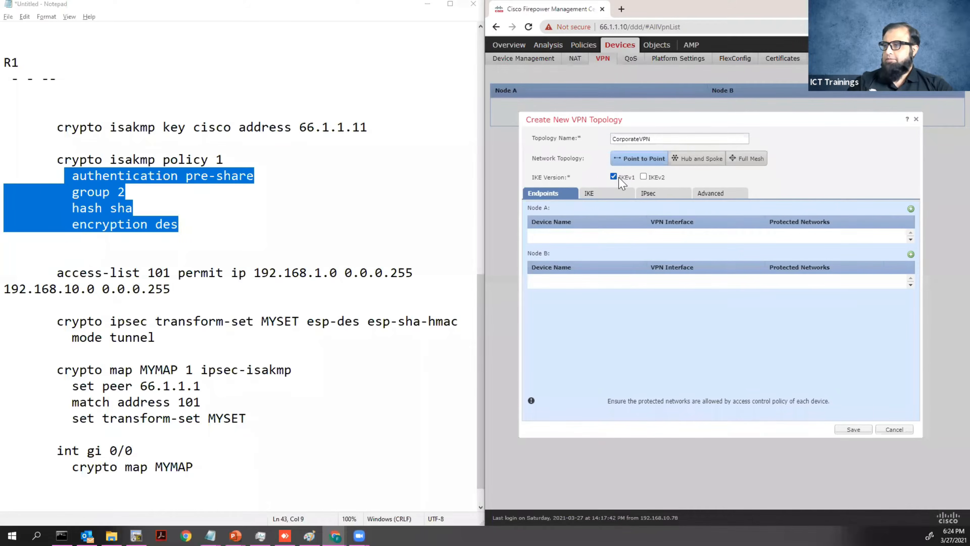
Draft a Node A endpoint using device FTD on its Outside interface.
left_click_drag(531, 213, 550, 212)
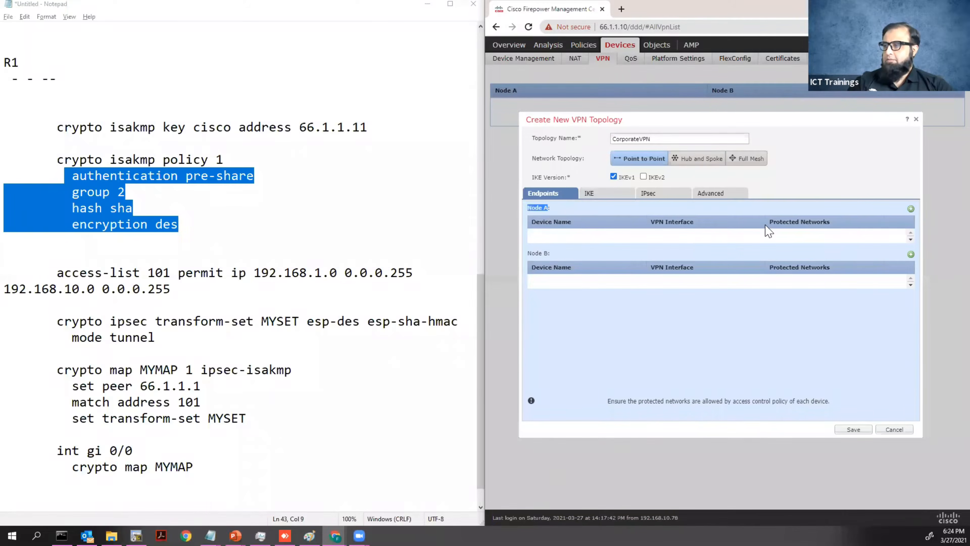
left_click(912, 210)
left_click(812, 190)
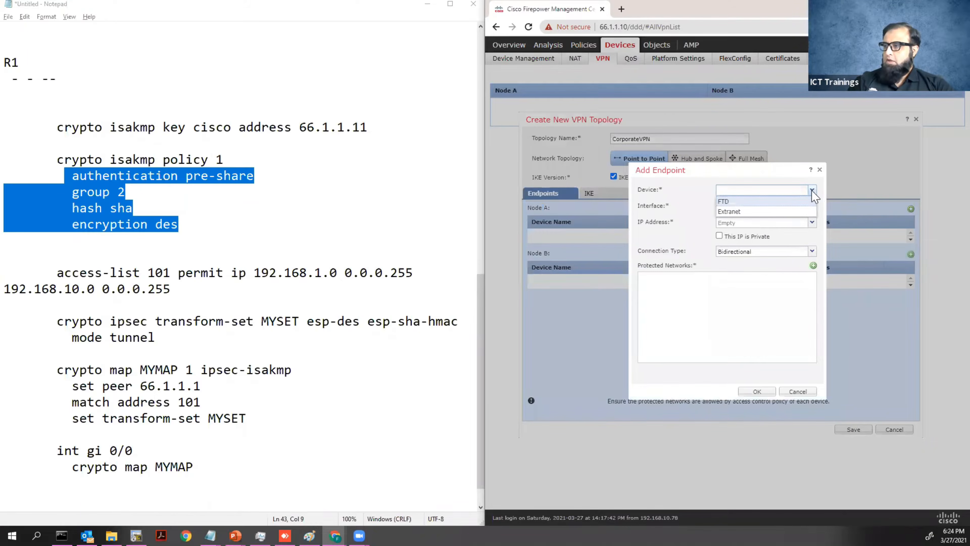
left_click(726, 202)
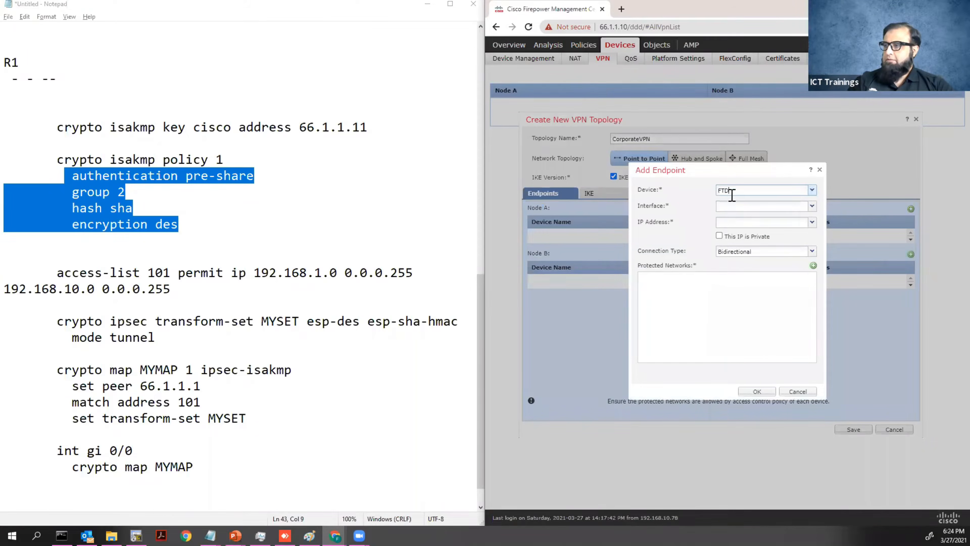
left_click(812, 205)
left_click(728, 228)
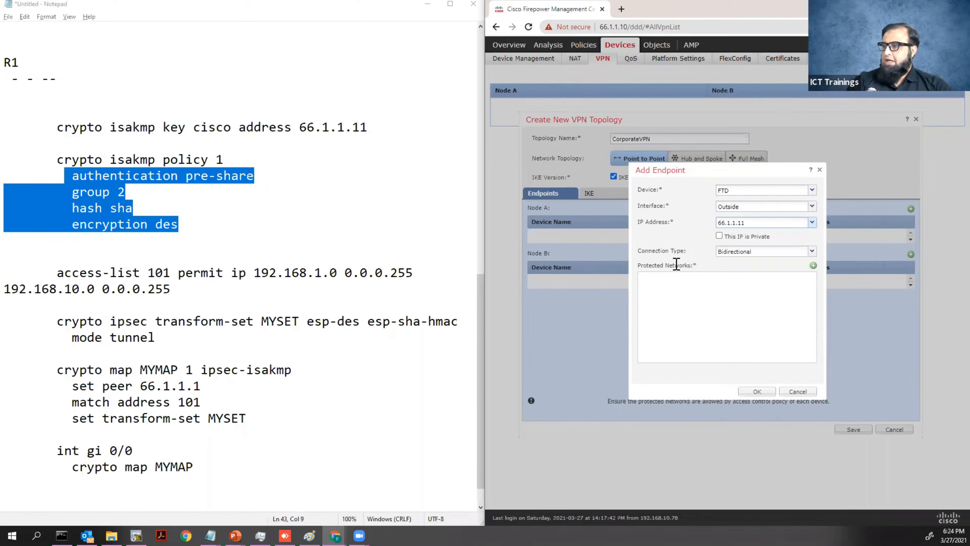
Look for protected networks, check R1's LAN 192.168.1.0 in the notes, then cancel the endpoint.
left_click(813, 265)
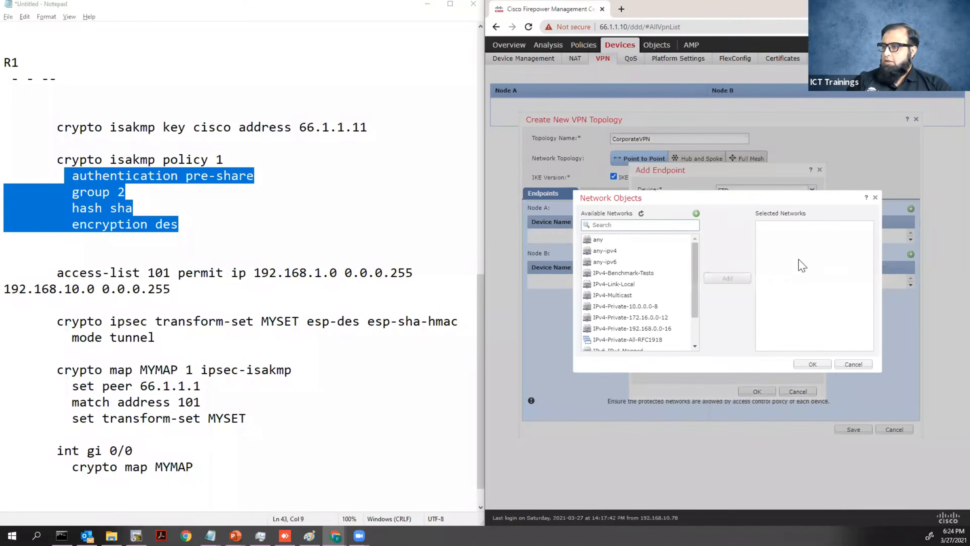
scroll(695, 260, "down", 2)
left_click_drag(692, 293, 697, 241)
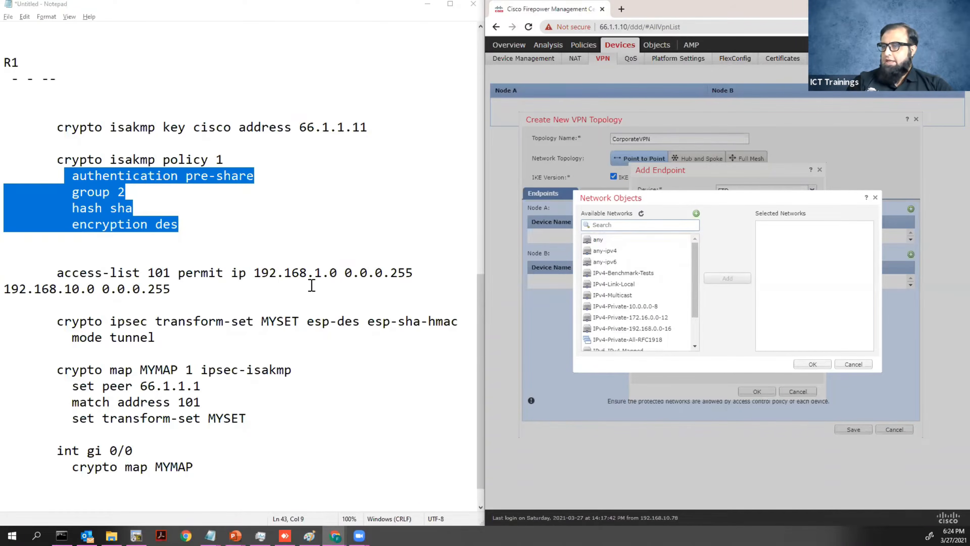
left_click(255, 273)
left_click_drag(255, 273, 337, 273)
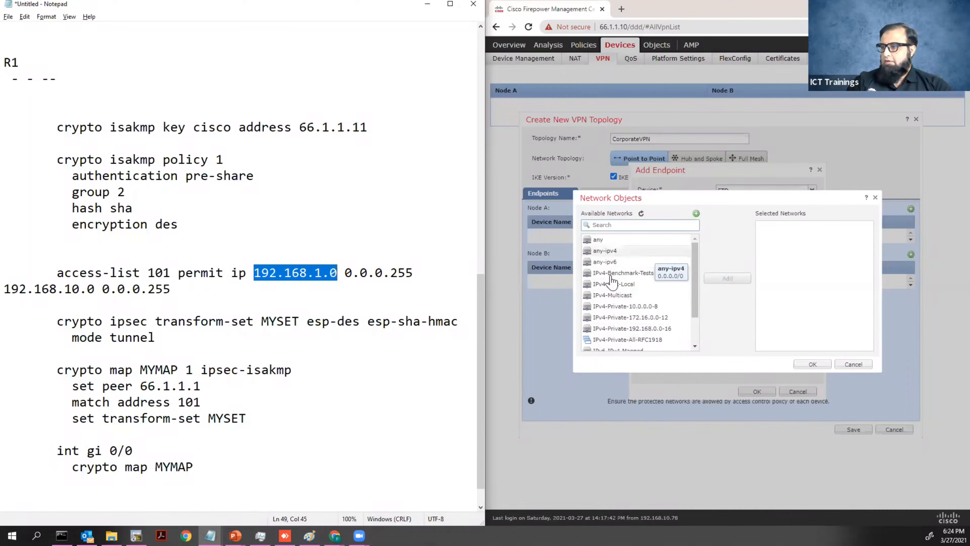
left_click(860, 366)
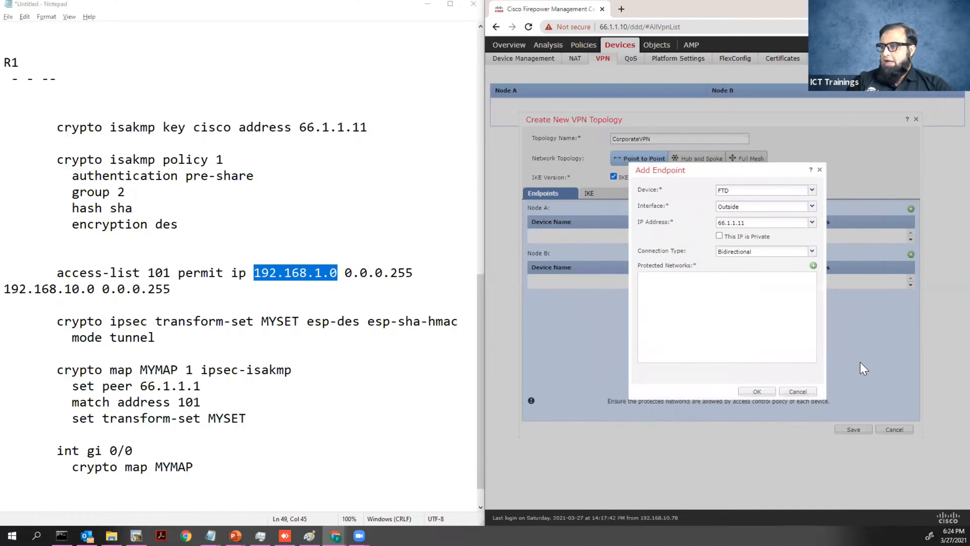
left_click(798, 391)
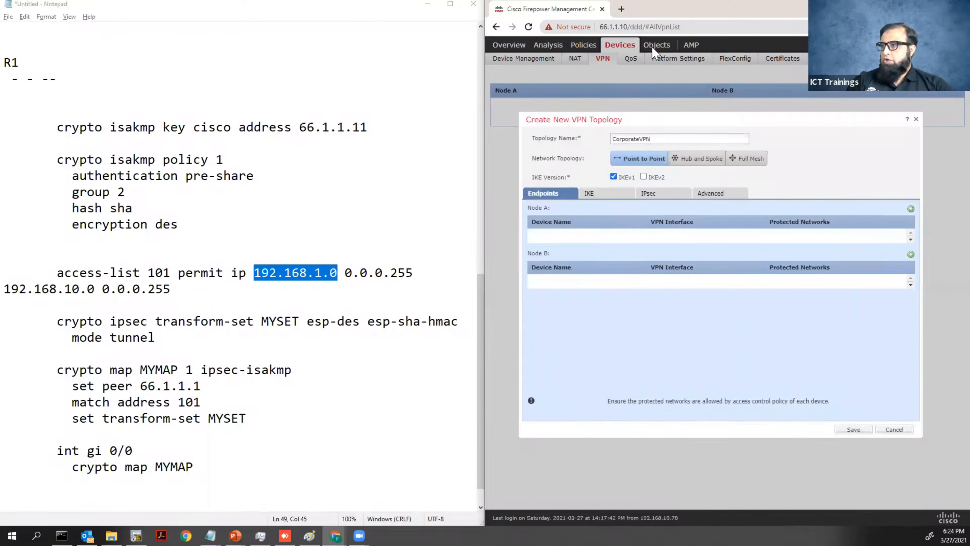
Discard the draft topology and create network object FTD_Subnet as 192.168.10.0/24.
left_click(917, 122)
mouse_move(661, 48)
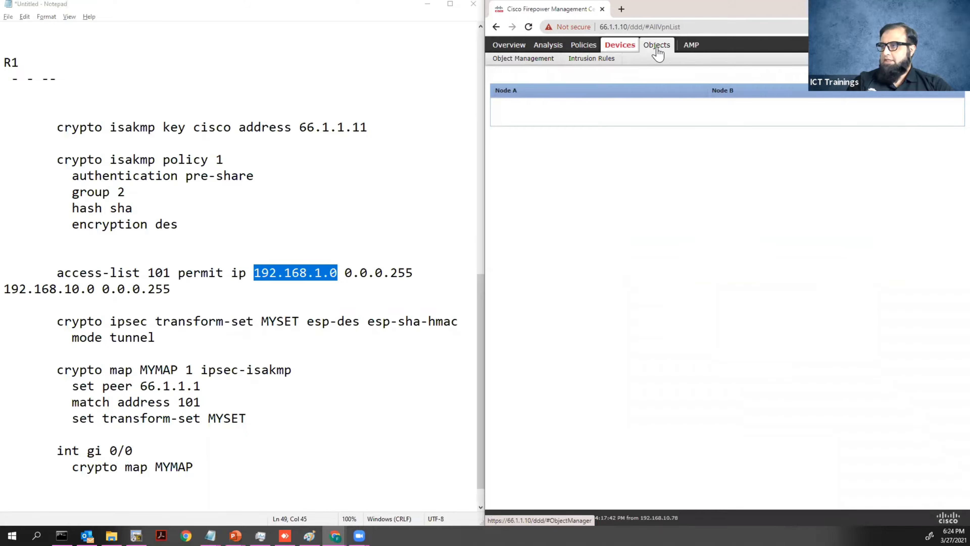
left_click(534, 61)
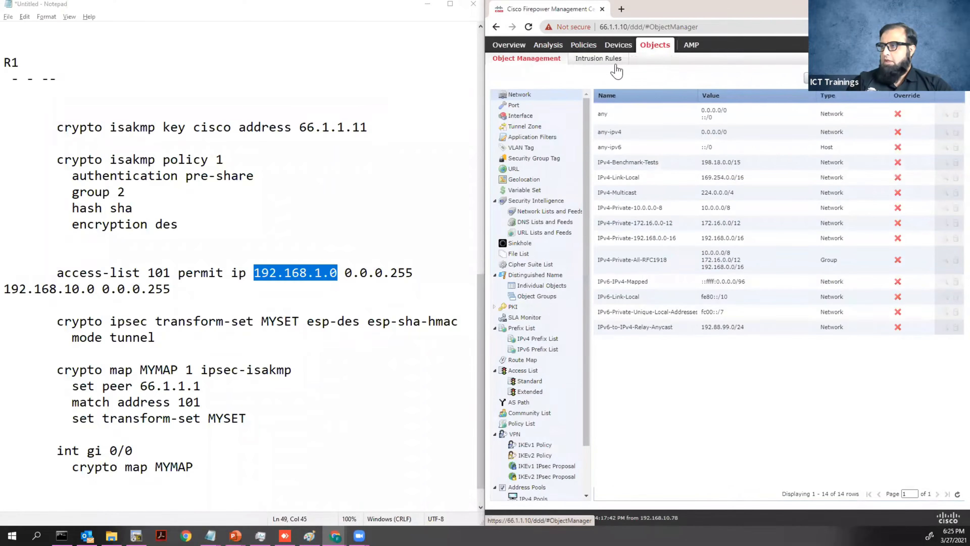
left_click(827, 78)
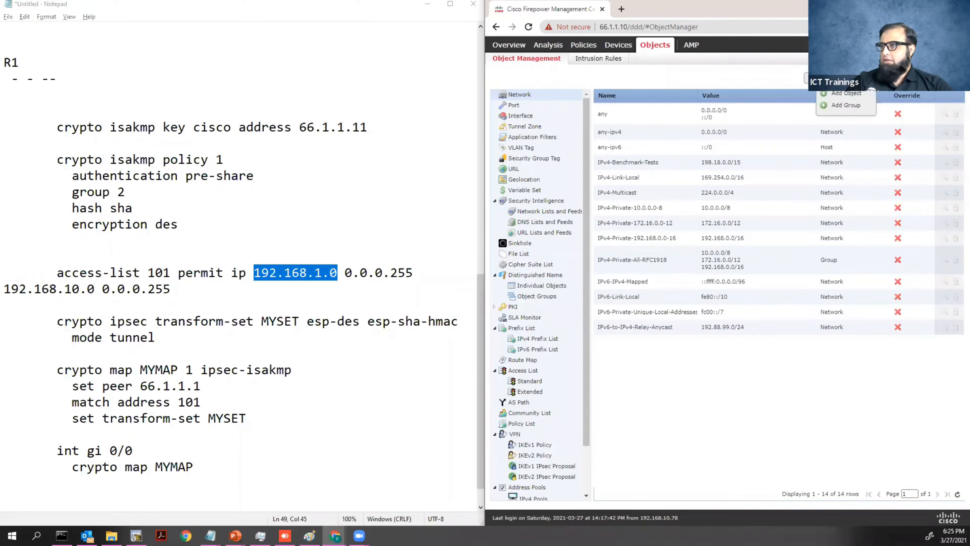
left_click(834, 99)
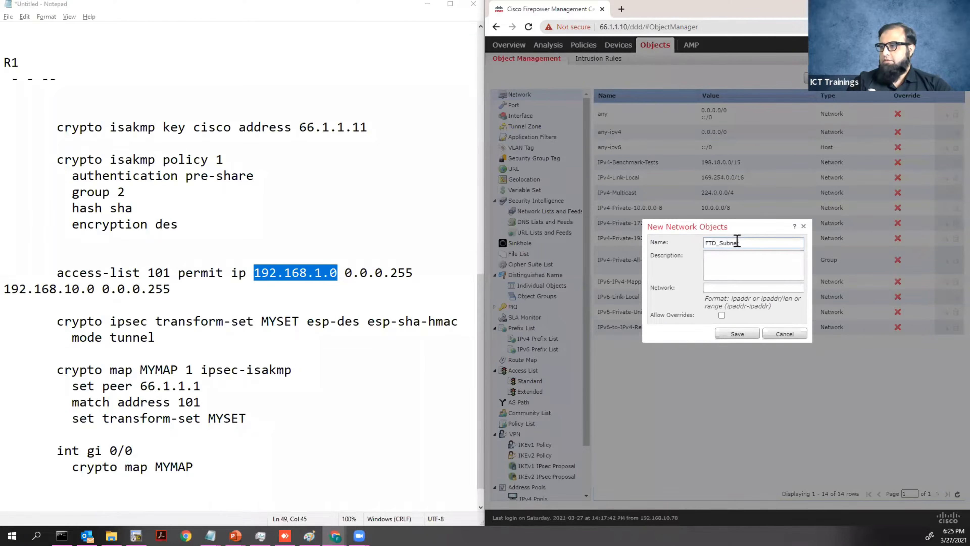
left_click(714, 287)
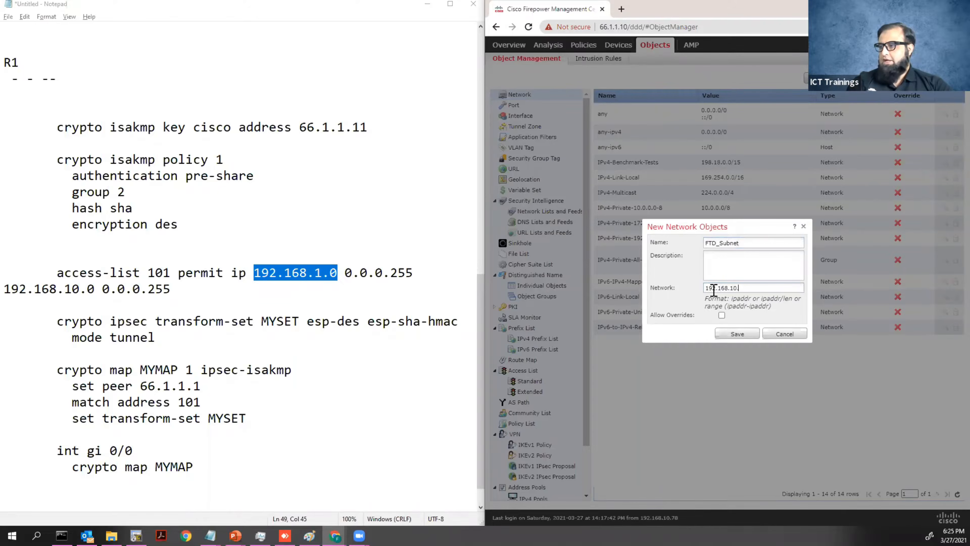
left_click(732, 334)
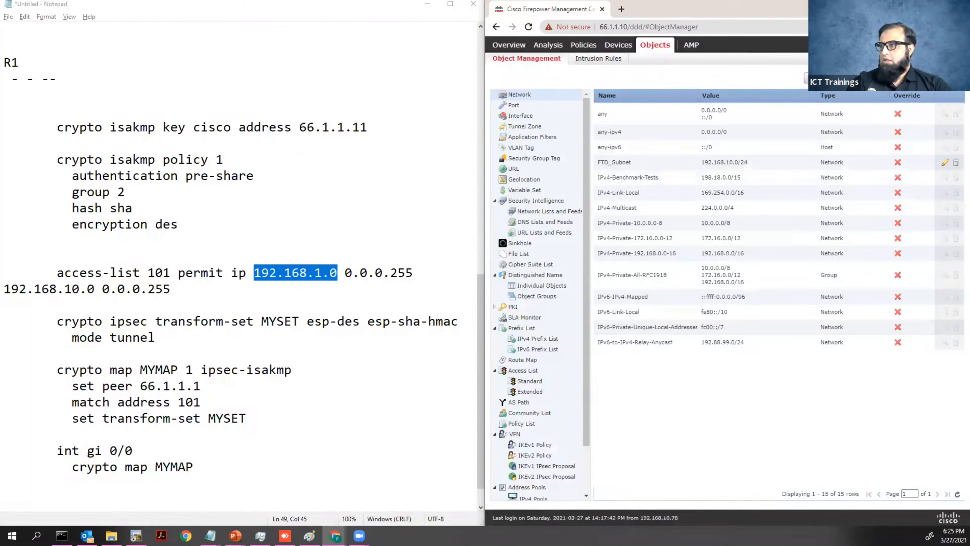
Create a second network object R1_Subnet as 192.168.1.0/24.
left_click(835, 78)
left_click(837, 95)
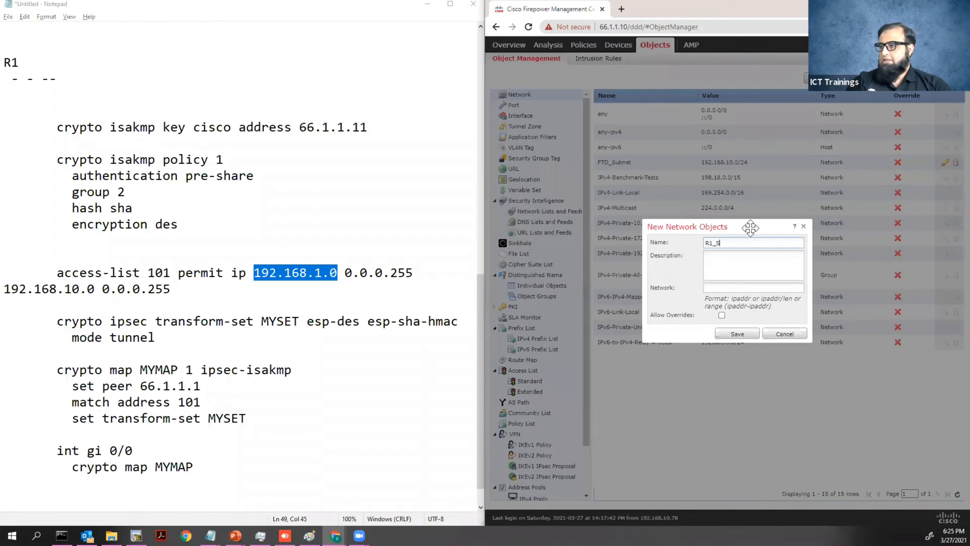
left_click(733, 287)
type("192.168.1.0/24")
left_click(738, 334)
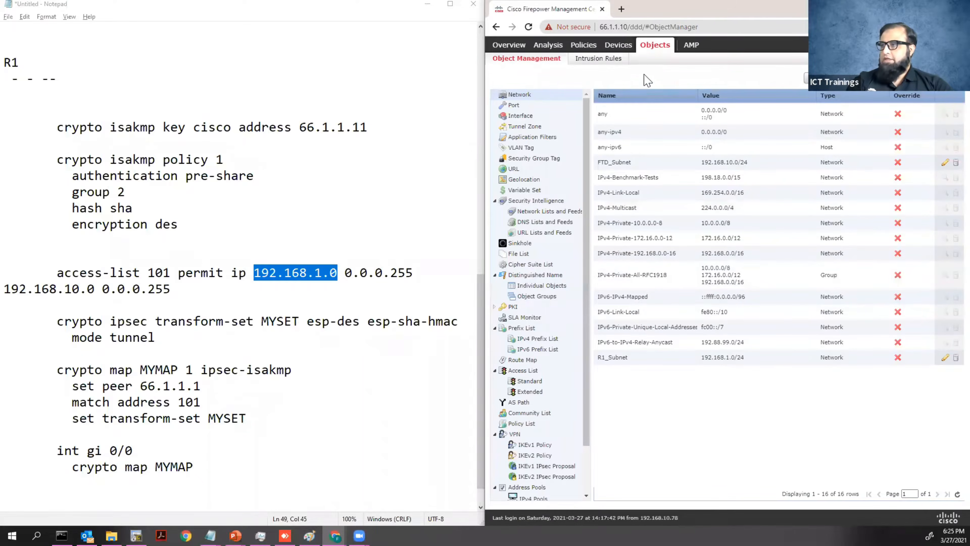
left_click(606, 62)
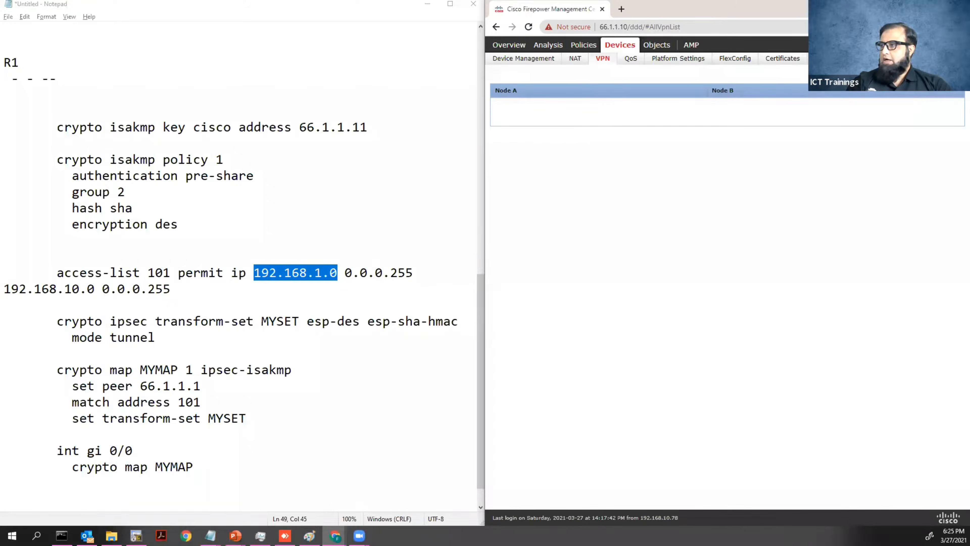
Start a new FTD topology named CorporateVPN using IKEv1 only.
left_click(945, 76)
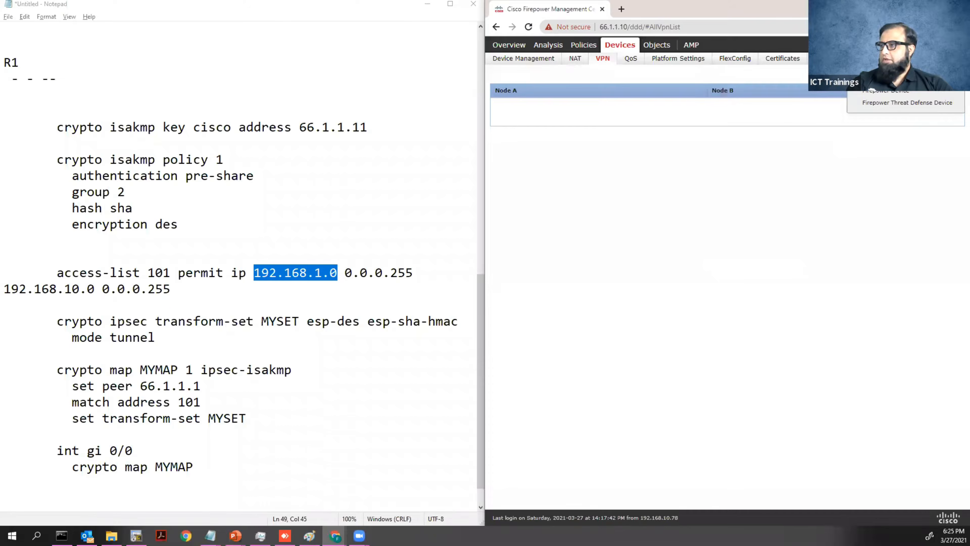
left_click(921, 105)
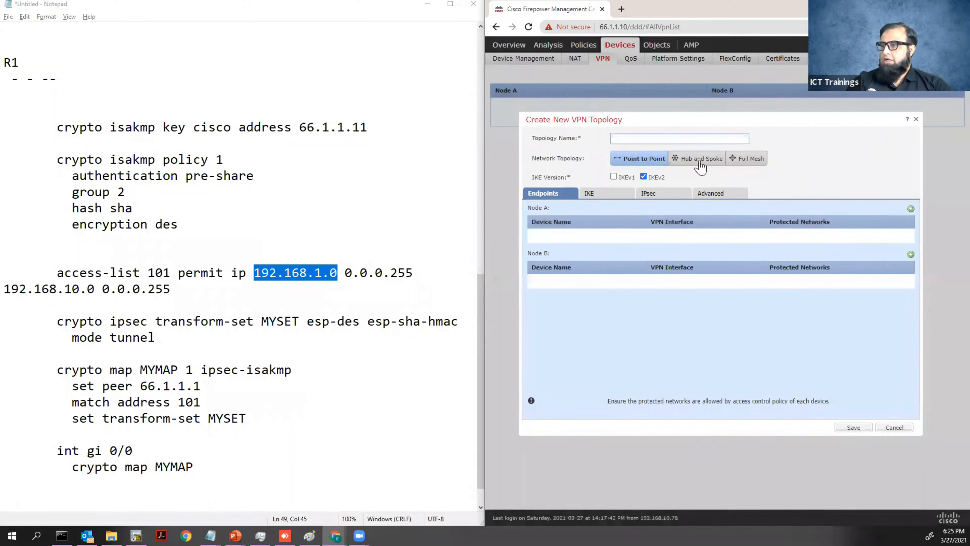
left_click(633, 134)
type("CorporateVPN")
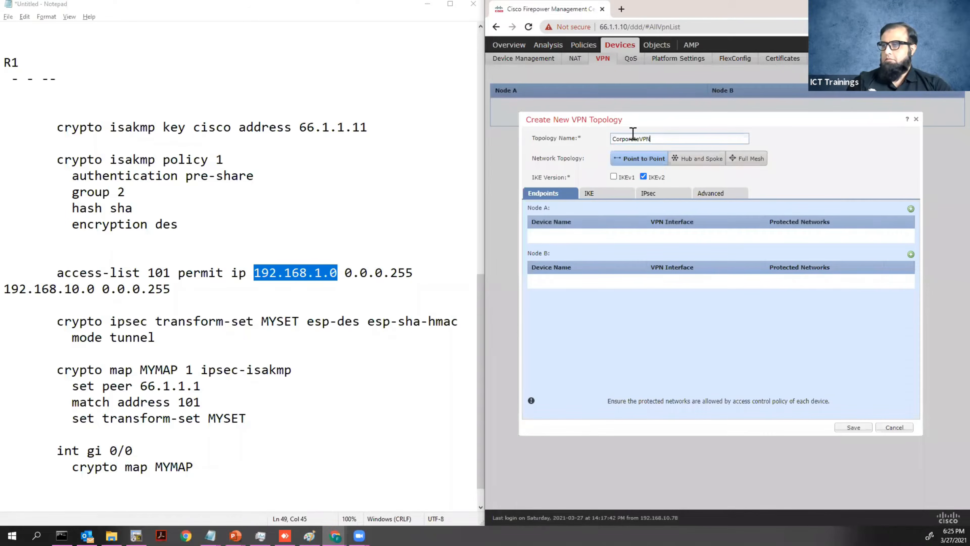
left_click(643, 176)
left_click(614, 177)
Add Node A as FTD on the Outside interface protecting FTD_Subnet.
left_click(911, 209)
left_click(812, 189)
left_click(772, 201)
left_click(812, 206)
left_click(784, 228)
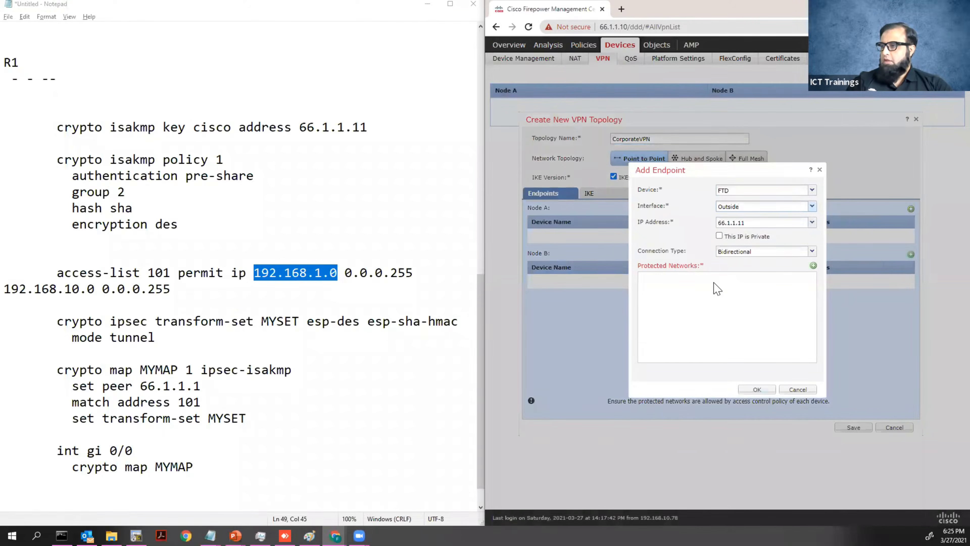
left_click(813, 266)
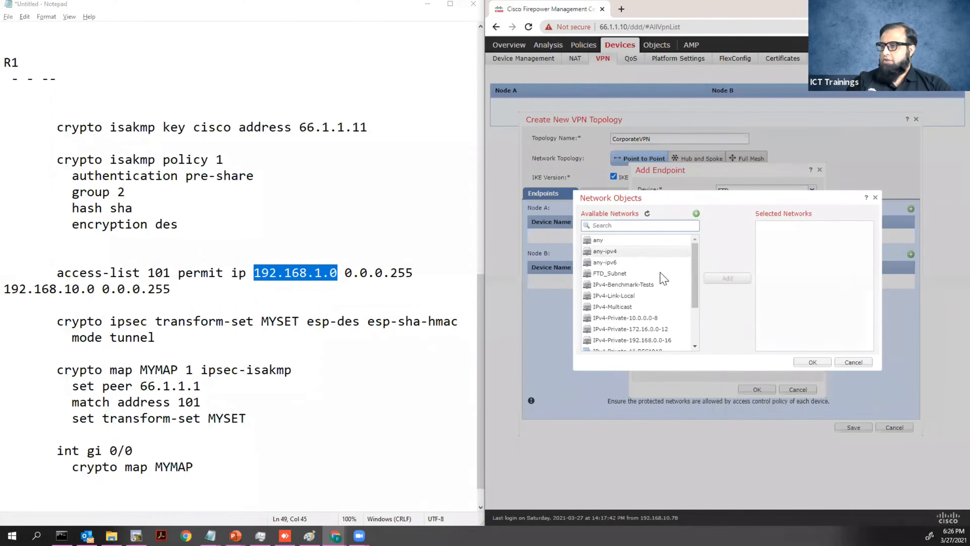
scroll(649, 302, "down", 1)
left_click(612, 249)
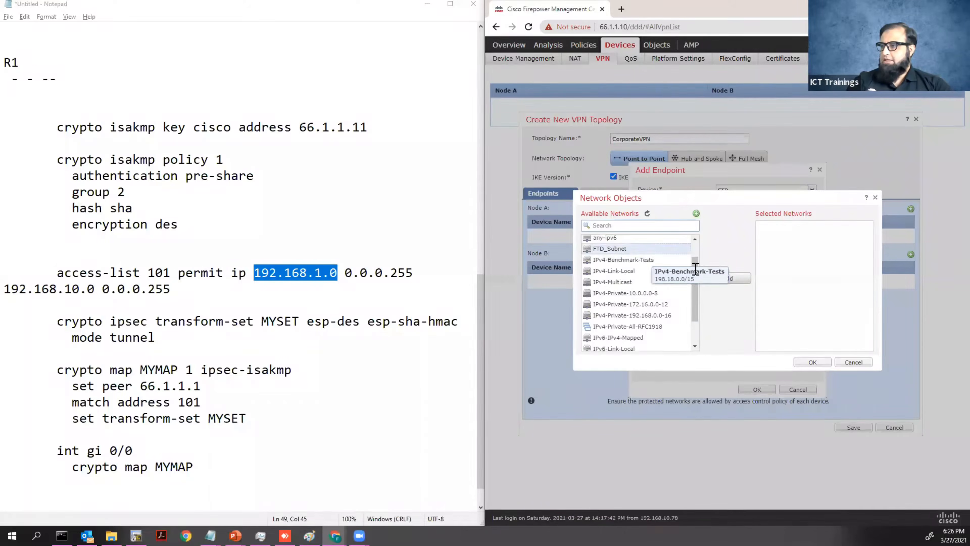
left_click(718, 279)
left_click(812, 362)
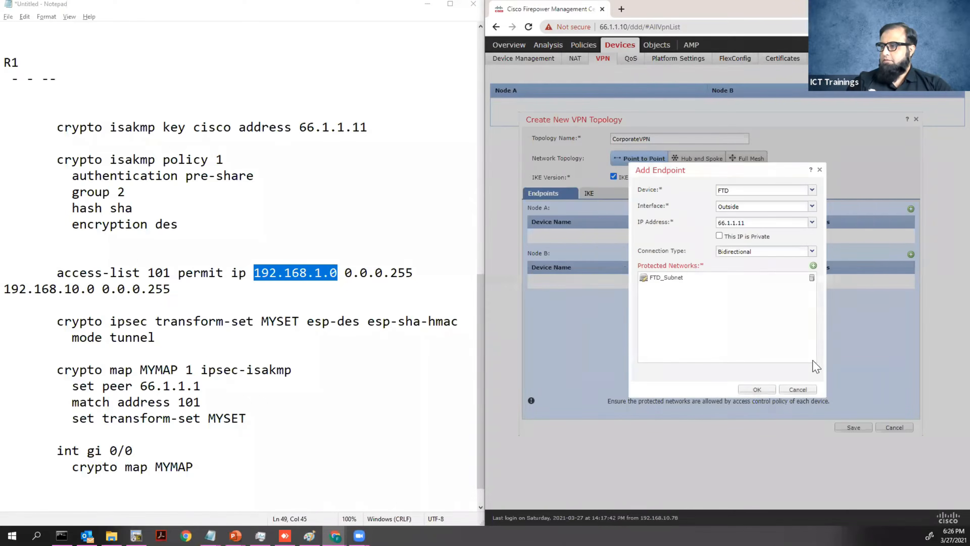
left_click(758, 390)
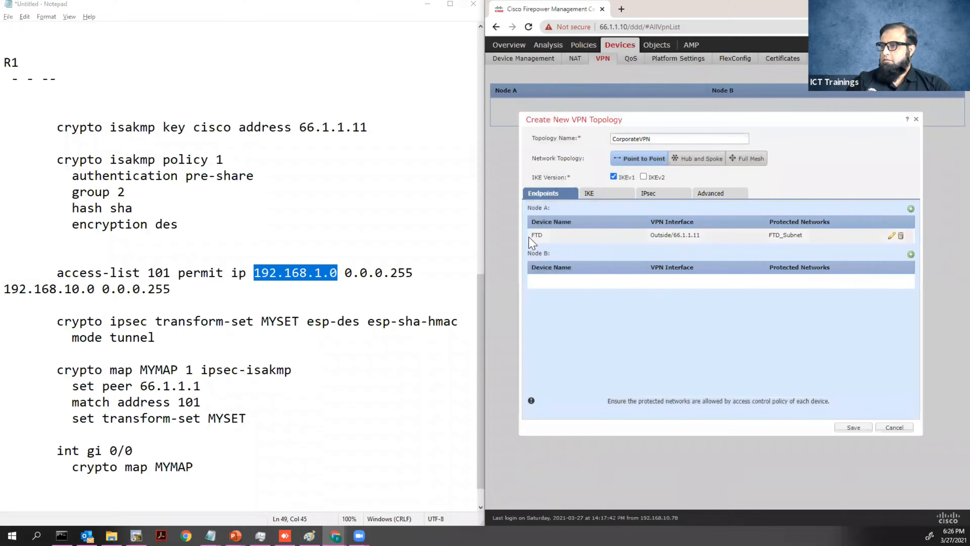
Add Node B as extranet peer R1 at 61.1.1.1 protecting R1_Subnet.
left_click(911, 254)
left_click(806, 191)
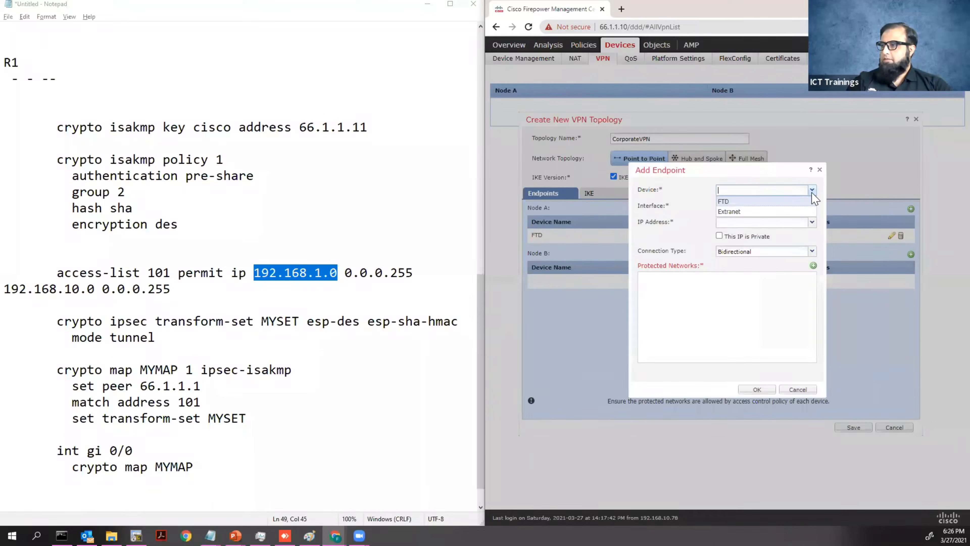
left_click(757, 213)
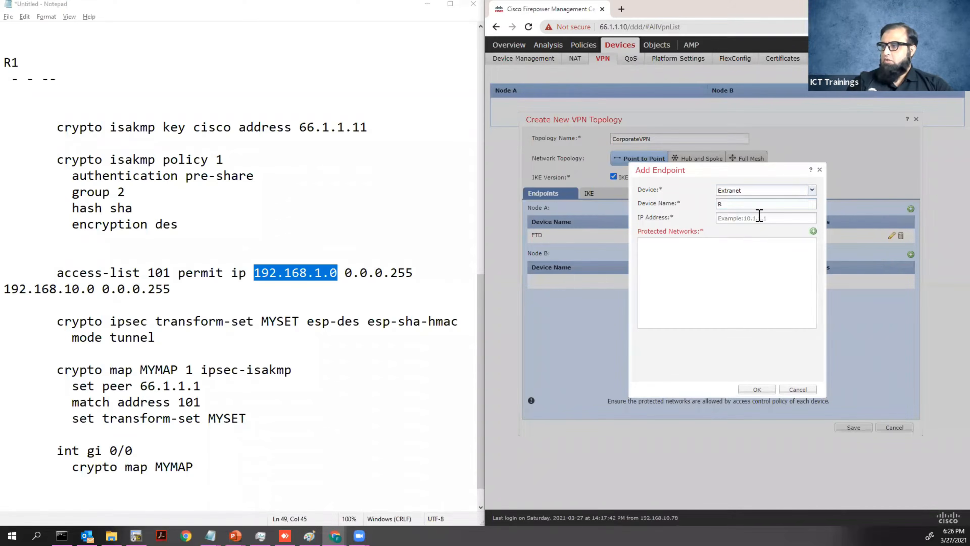
left_click(746, 217)
type("66.1")
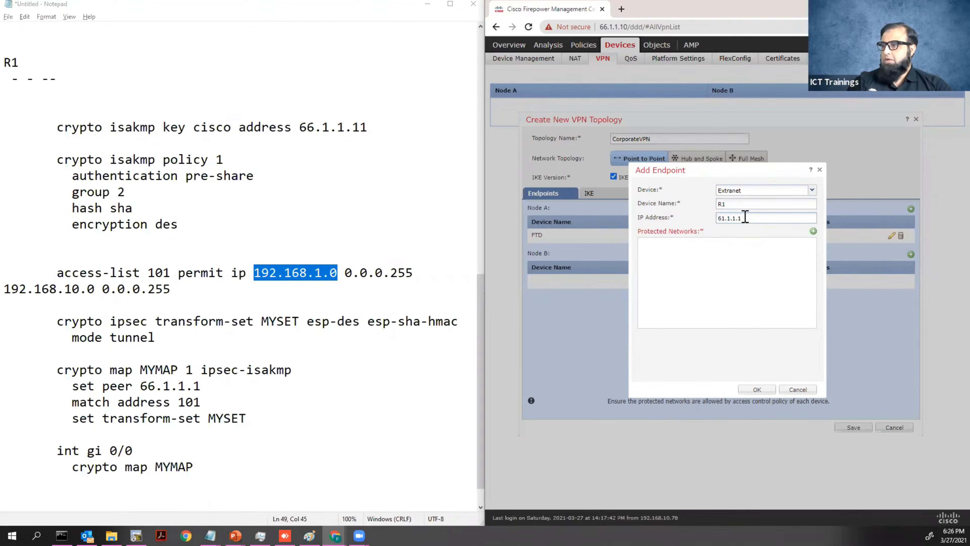
left_click(814, 232)
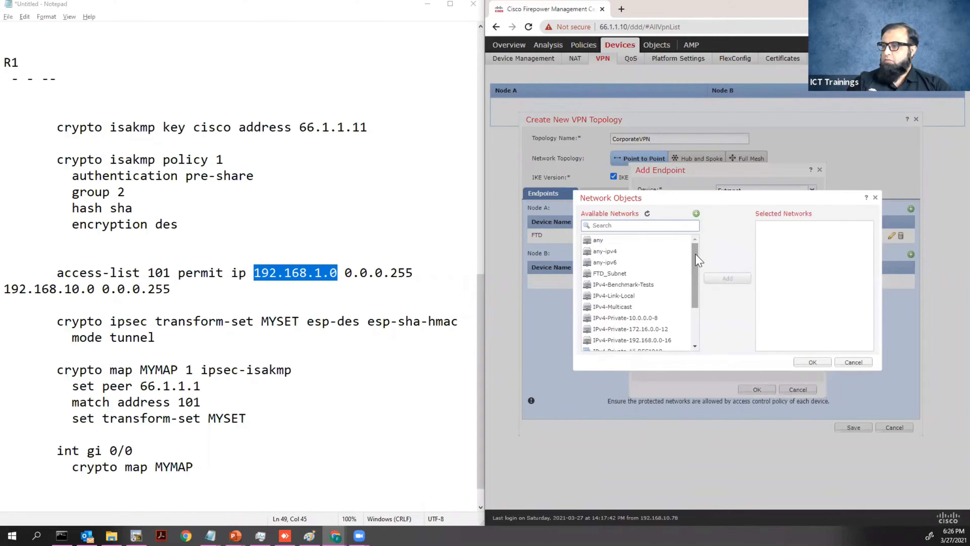
left_click_drag(698, 267, 698, 306)
left_click(662, 345)
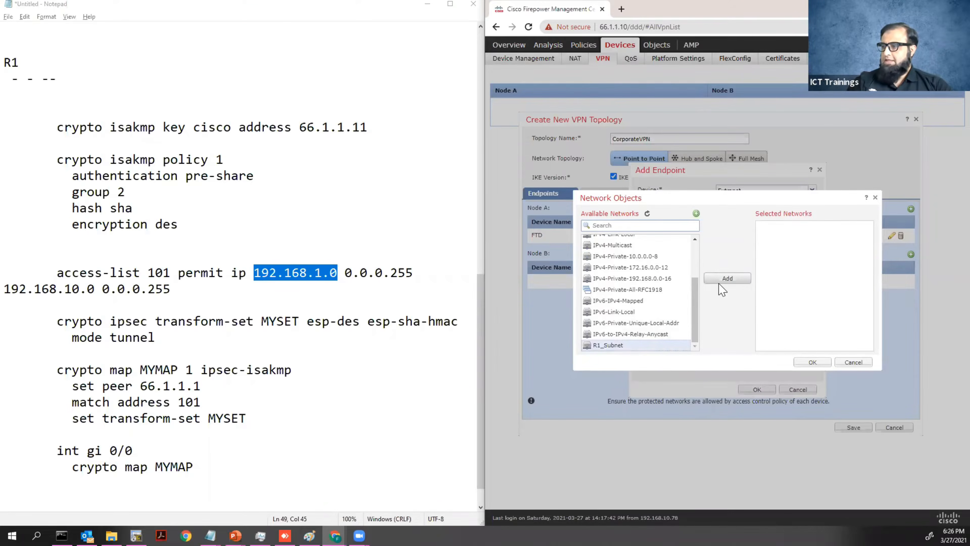
left_click(727, 278)
left_click(812, 363)
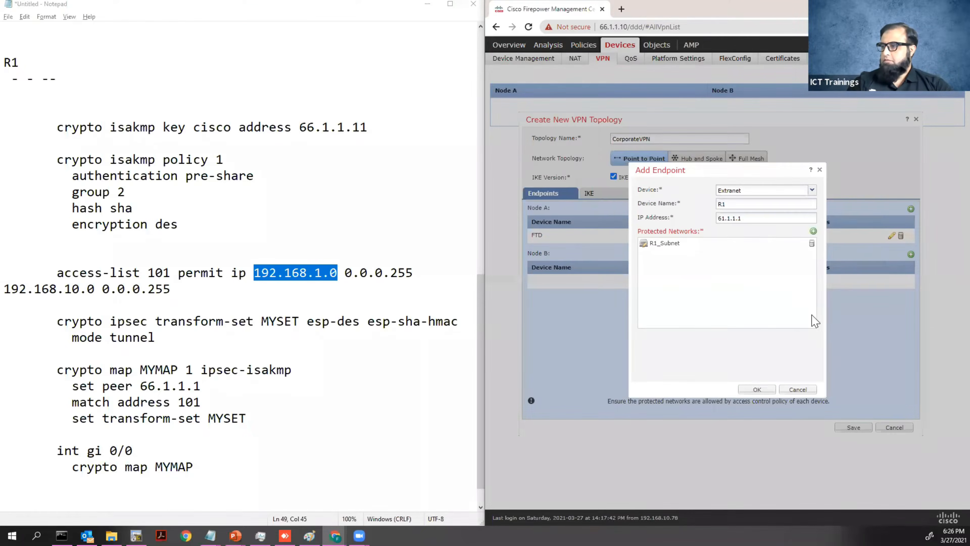
left_click(754, 389)
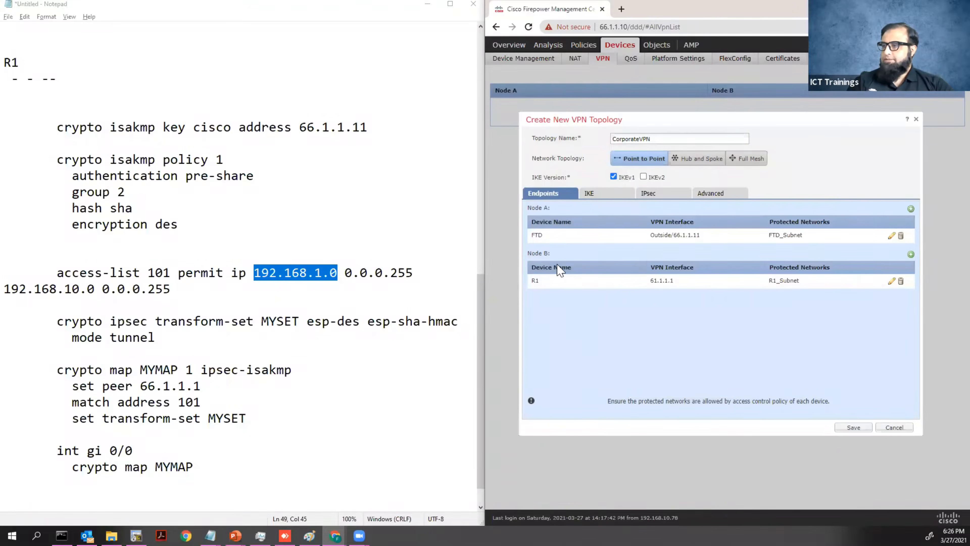
Choose Pre-shared Manual Key IKE authentication and confirm R1 uses DH group 2 in the notes.
left_click(595, 199)
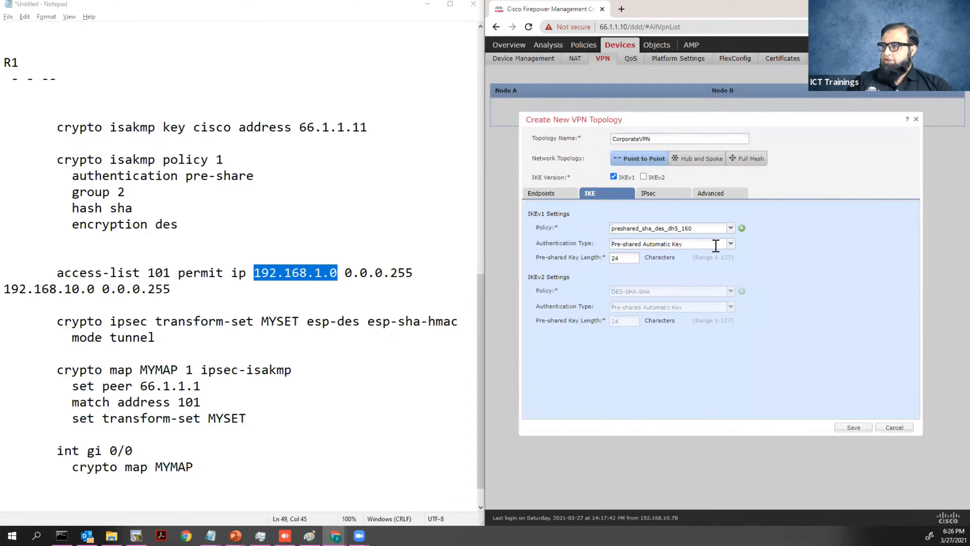
left_click(730, 243)
left_click(663, 265)
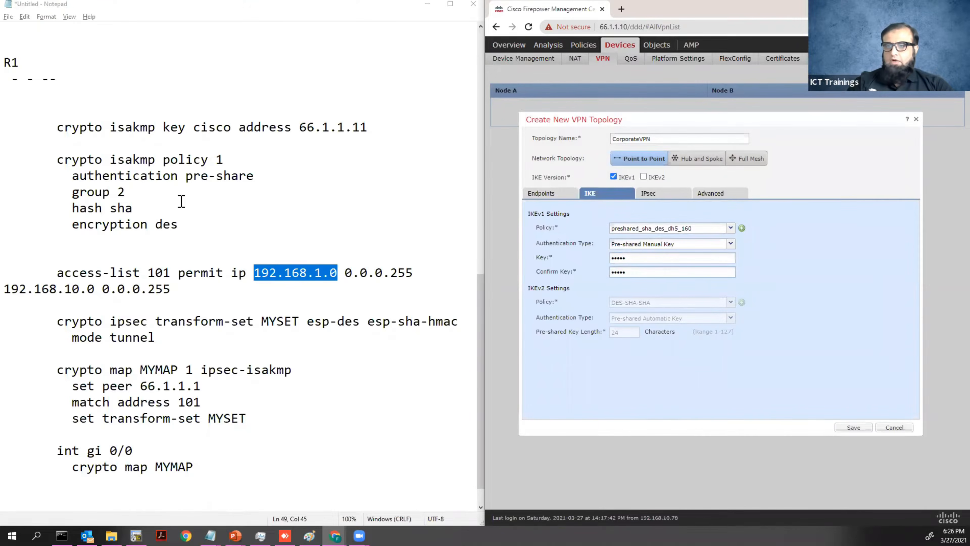
left_click_drag(118, 191, 126, 191)
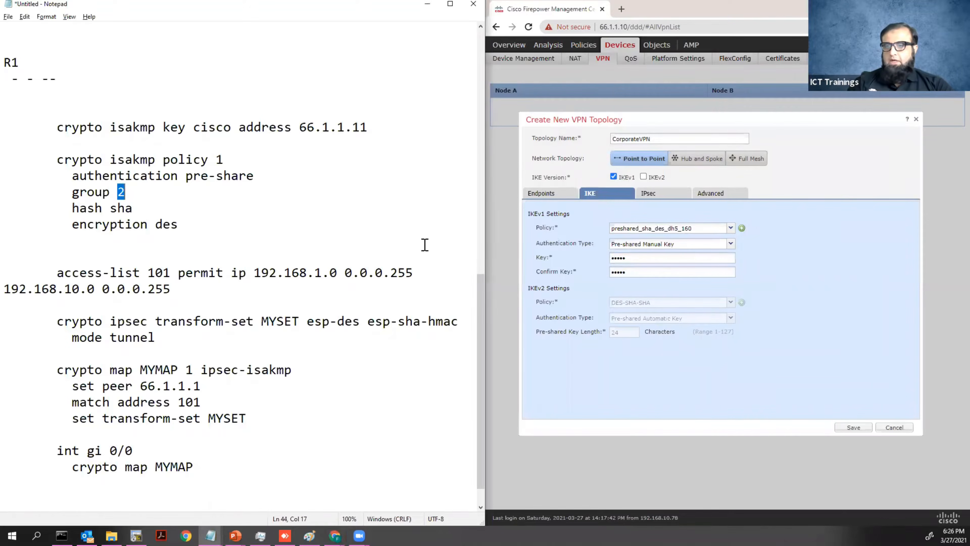
left_click(768, 244)
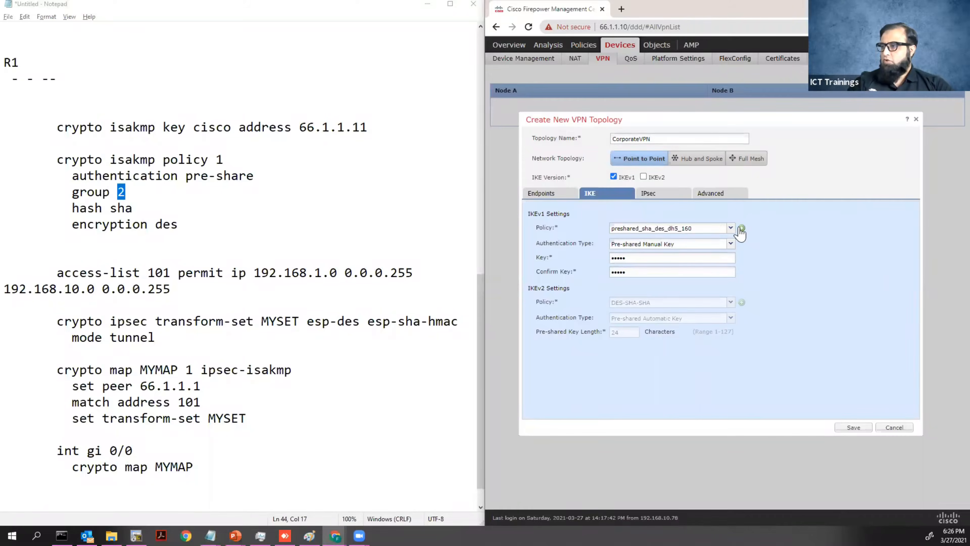
left_click(742, 229)
Create IKEv1 policy IKEProfileR1 with priority 1, des encryption, SHA hash and DH group 2.
left_click(705, 226)
type("R1")
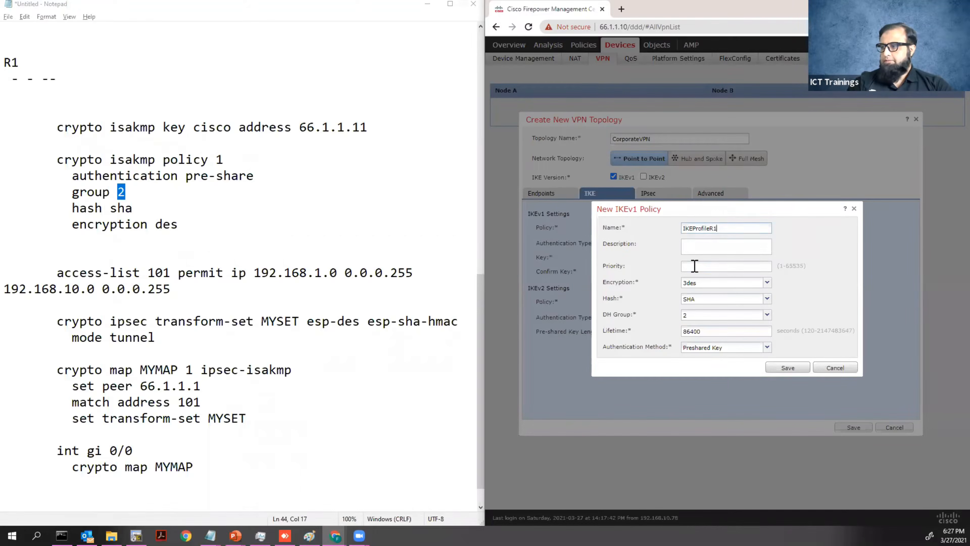
left_click(766, 283)
left_click(699, 324)
left_click(788, 367)
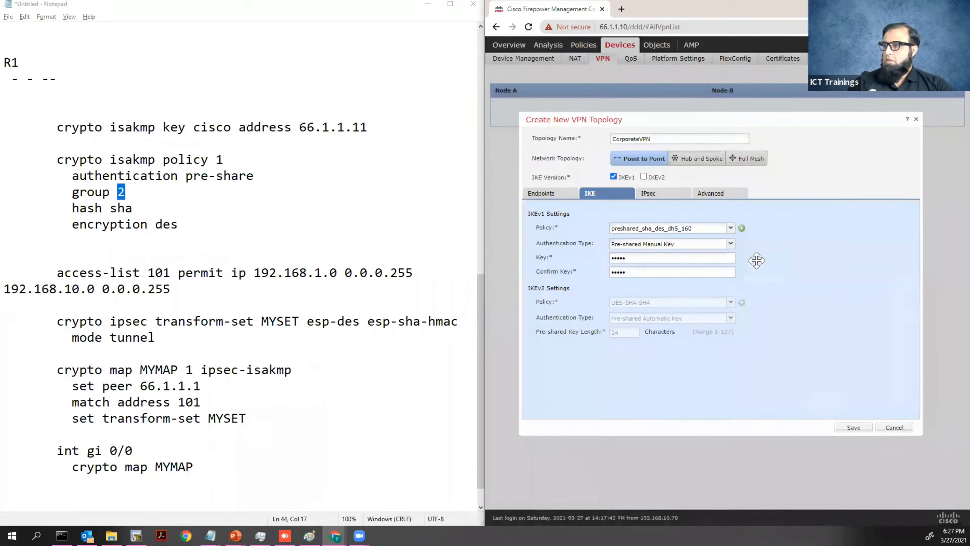
left_click(730, 228)
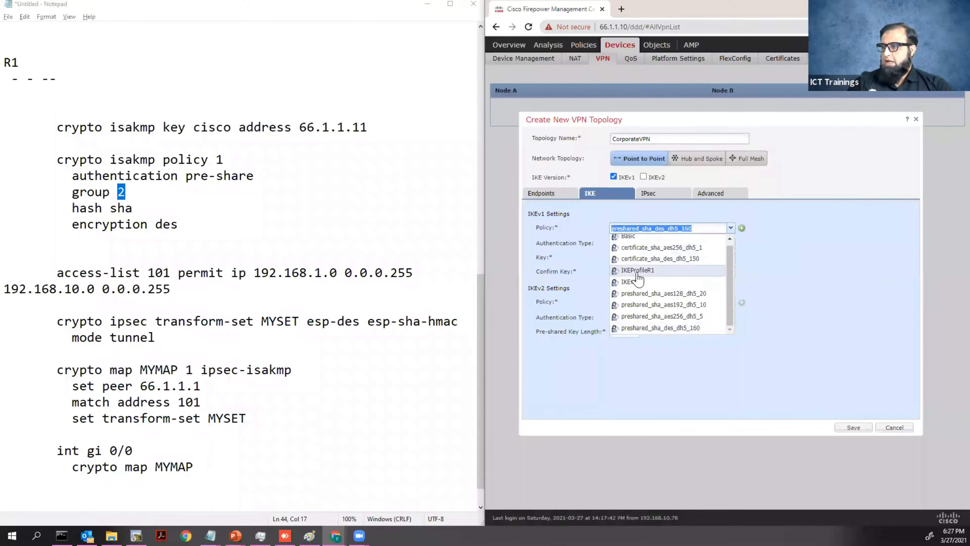
Apply policy IKEProfileR1 with a pre-shared manual key, entering and confirming the shared key.
left_click(638, 271)
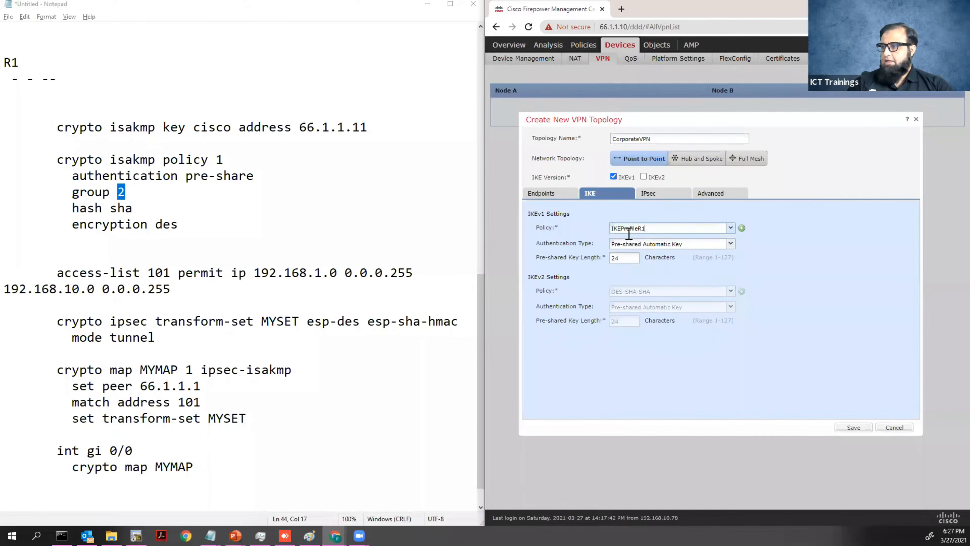
left_click(682, 246)
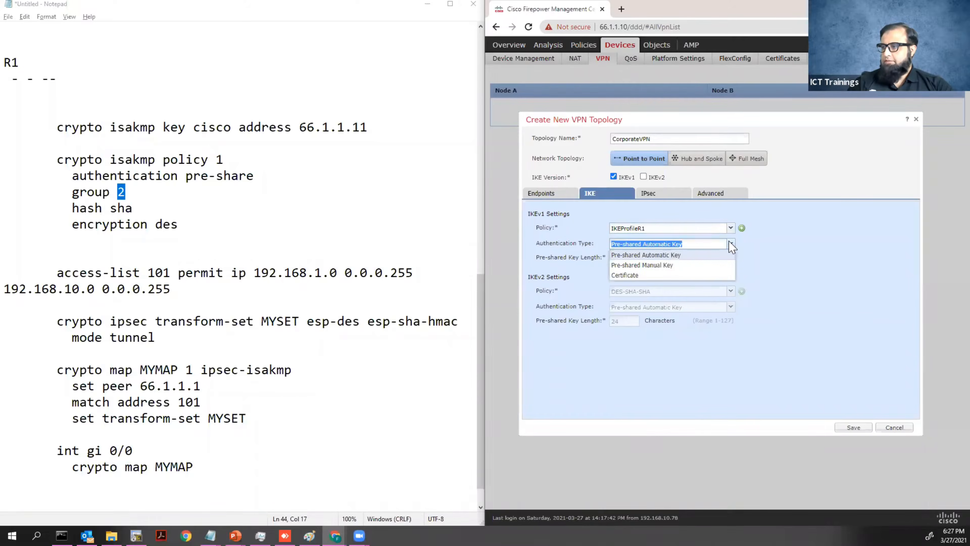
left_click(678, 265)
left_click_drag(640, 261, 589, 258)
type("cisco")
key("Tab")
type("c")
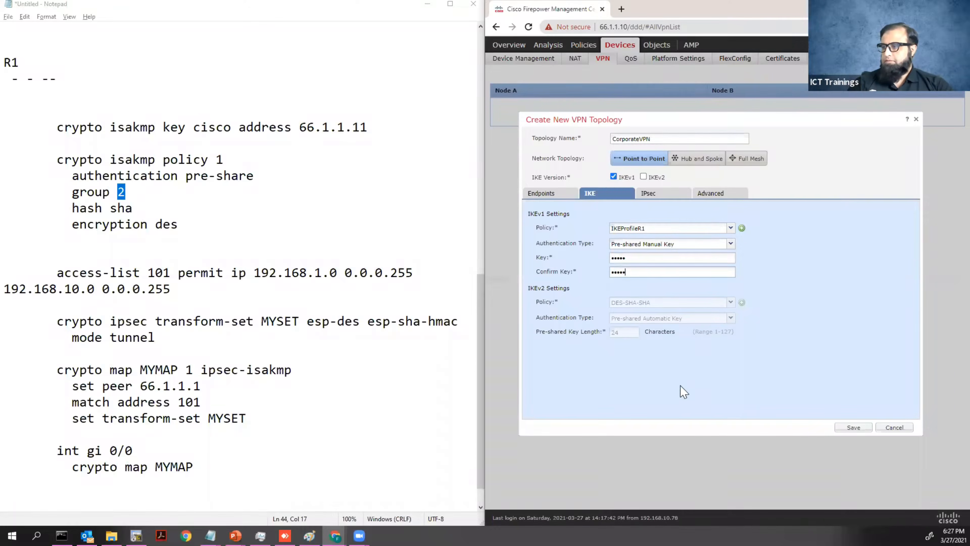
left_click(650, 194)
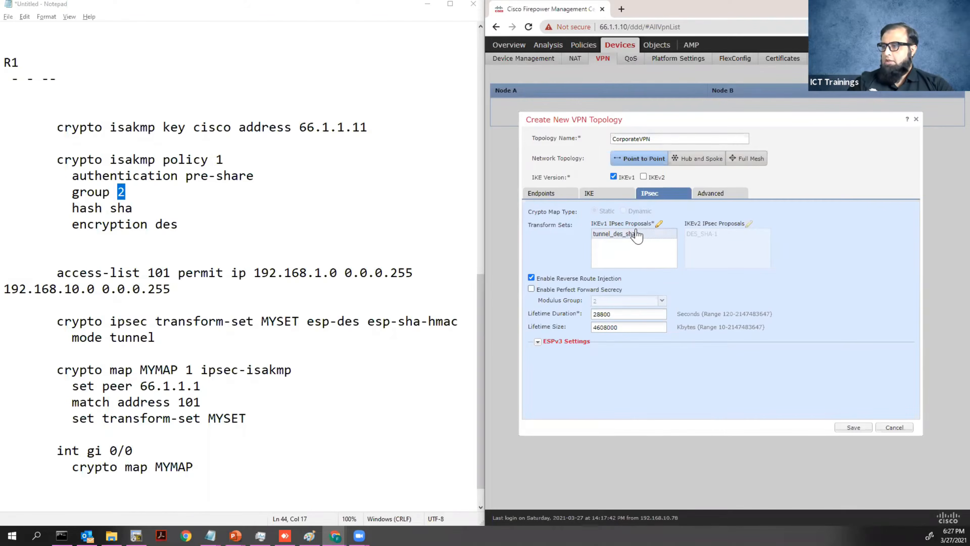
Keep tunnel_des_sha as the IKEv1 IPsec proposal, abandoning a new proposal draft.
left_click(660, 224)
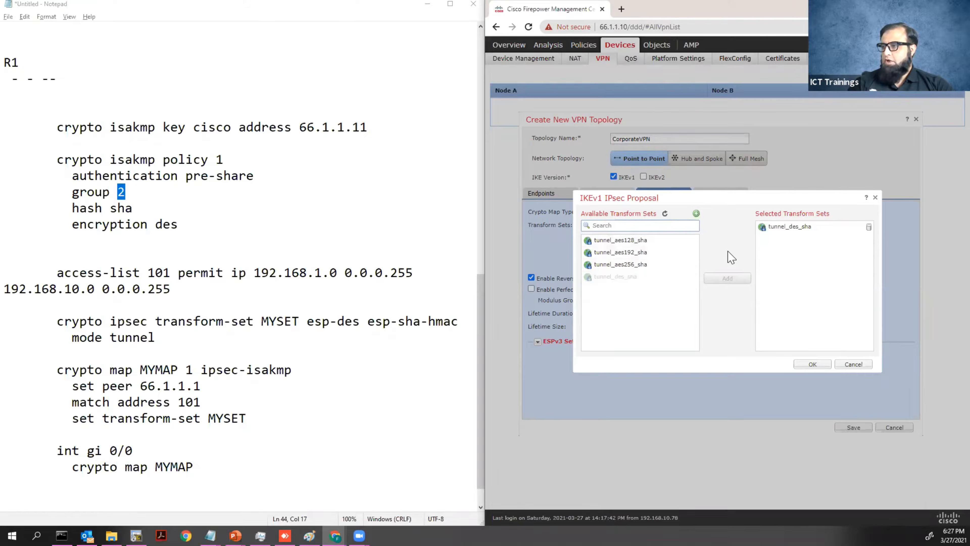
left_click(696, 214)
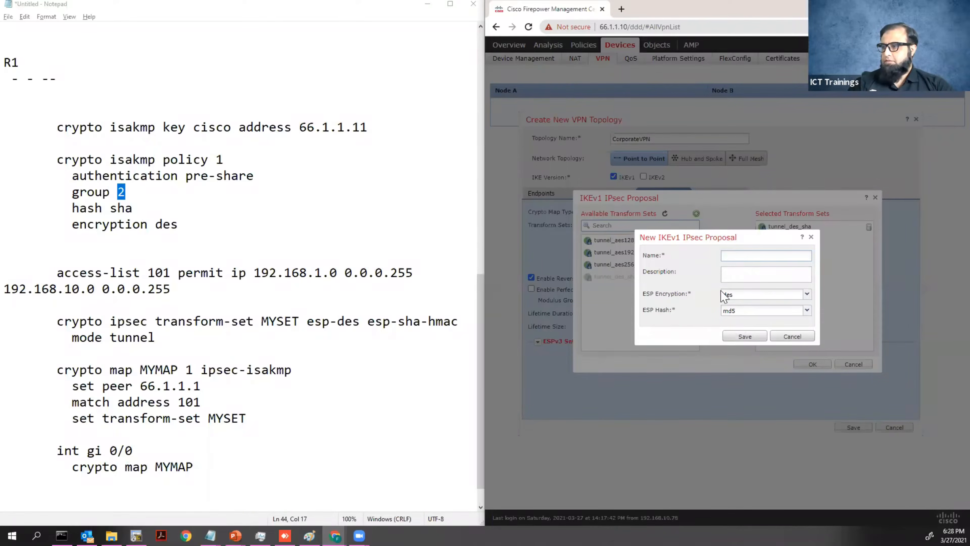
left_click(793, 336)
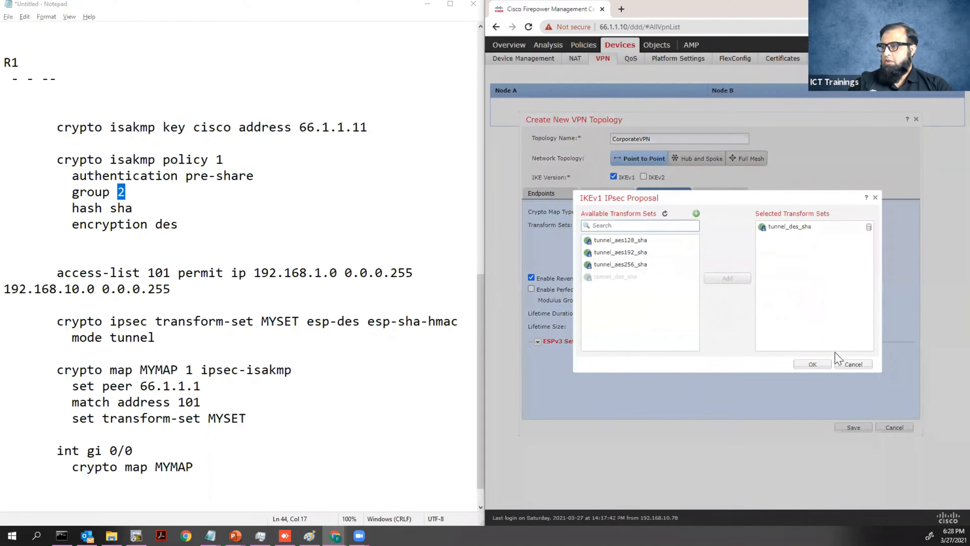
left_click(846, 365)
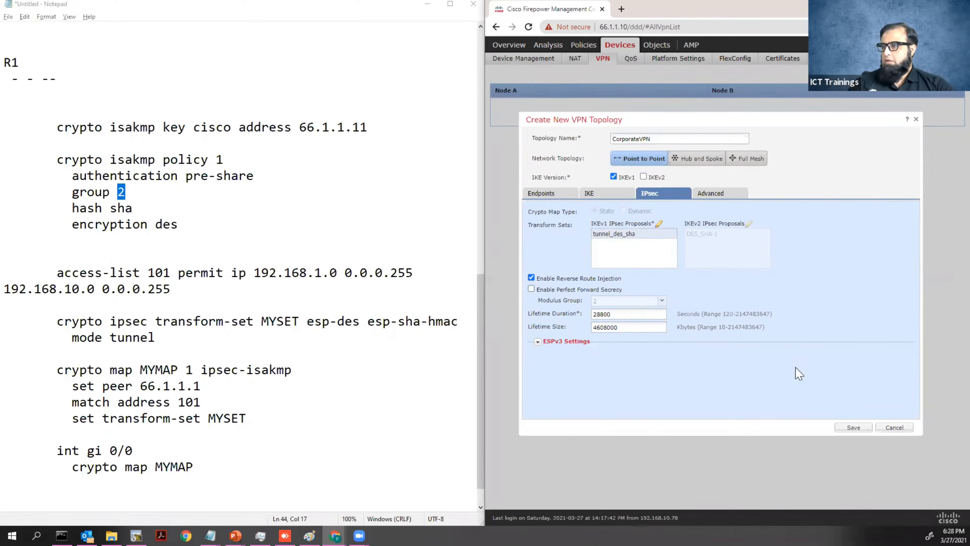
Review Advanced settings: IKE keepalive enabled, threshold 10 seconds, retry interval 2.
left_click(704, 195)
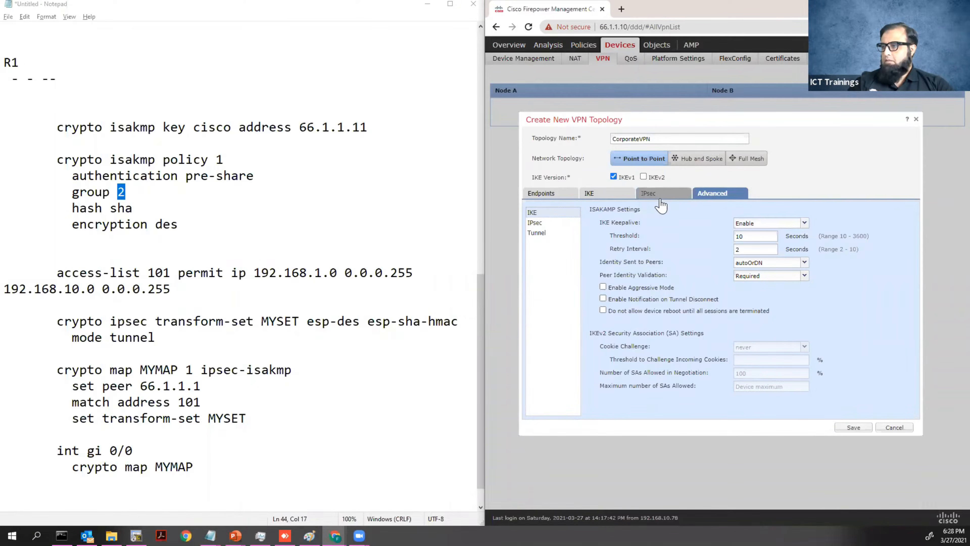
left_click(614, 196)
left_click(702, 194)
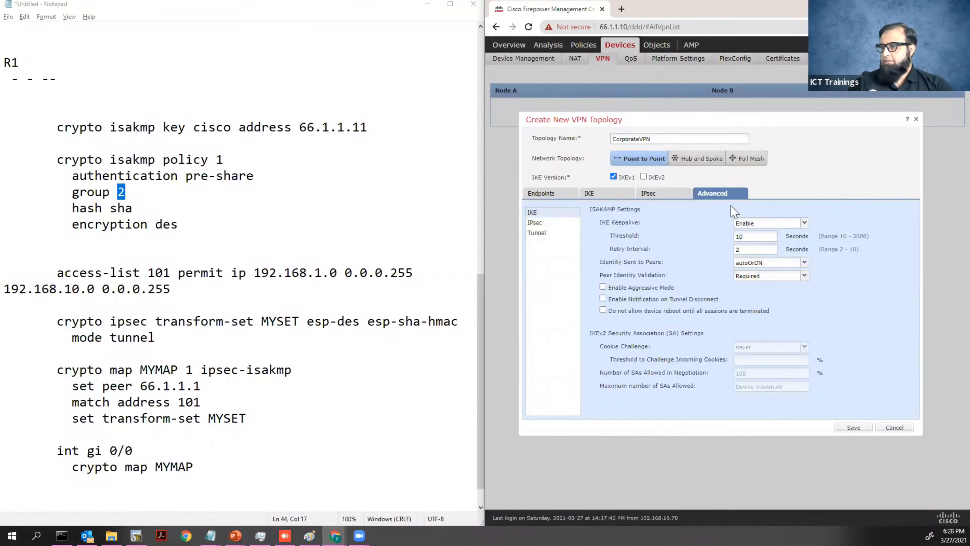
left_click(552, 195)
Save CorporateVPN and expand it to show nodes FTD/Outside/66.1.1.11 and extranet R1/61.1.1.1.
left_click(853, 427)
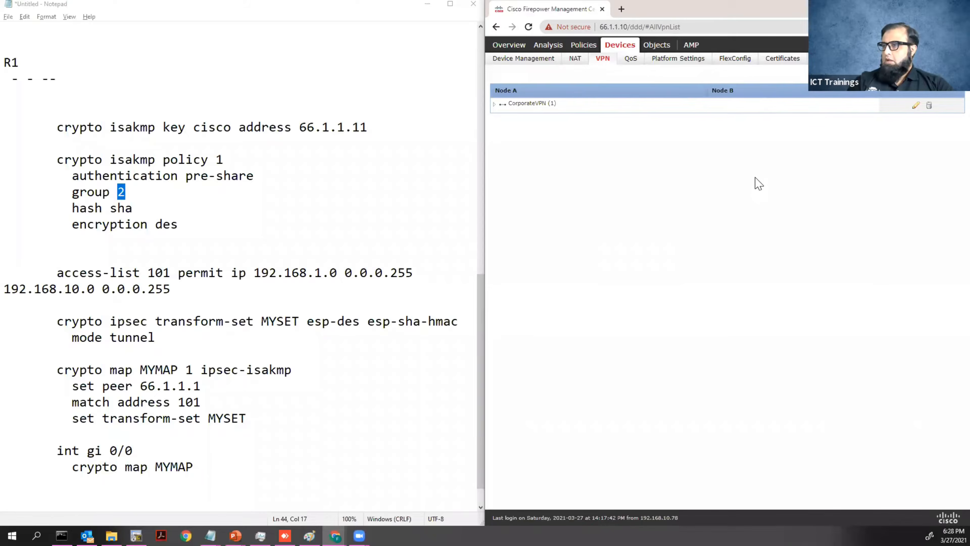
left_click(495, 104)
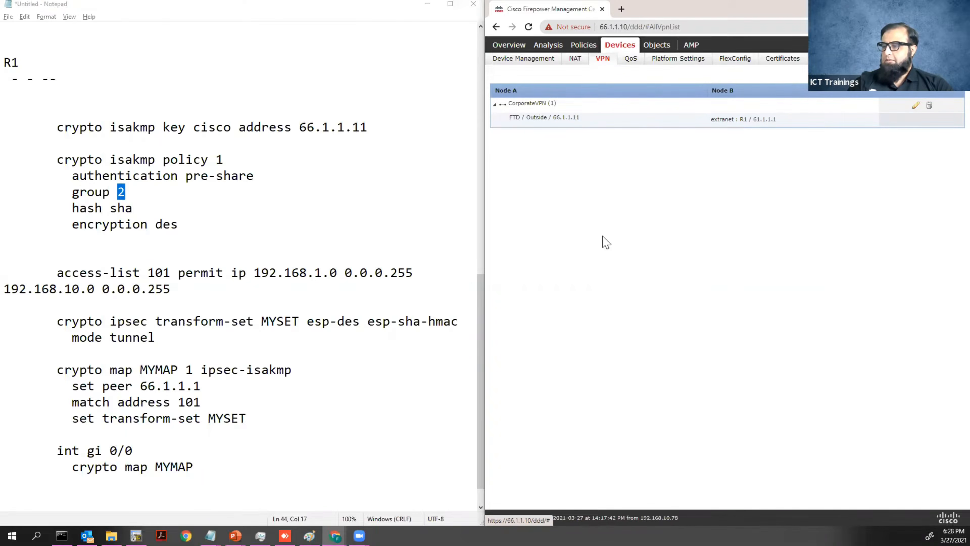
On the VPN slide show, handwrite 'Deploy' beside FMC and circle it.
mouse_move(236, 535)
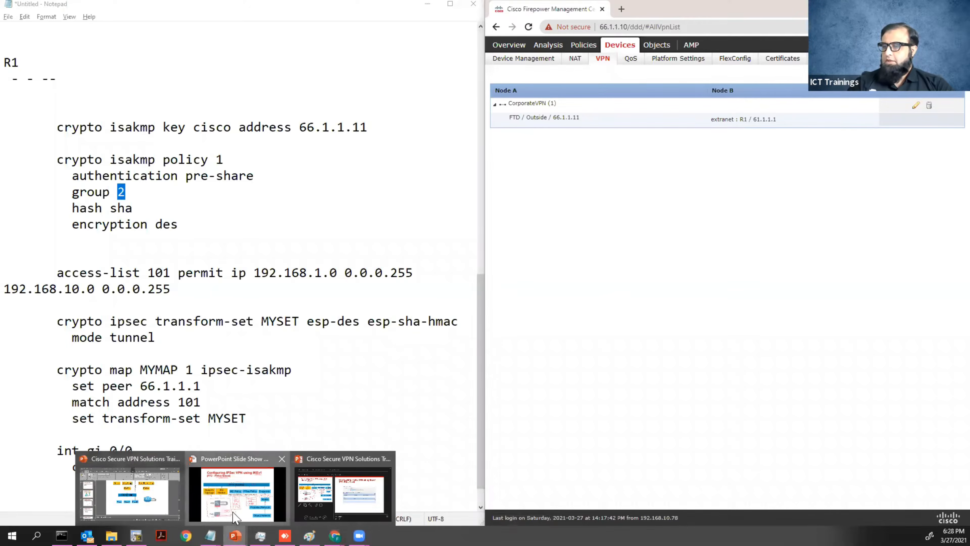
left_click(283, 472)
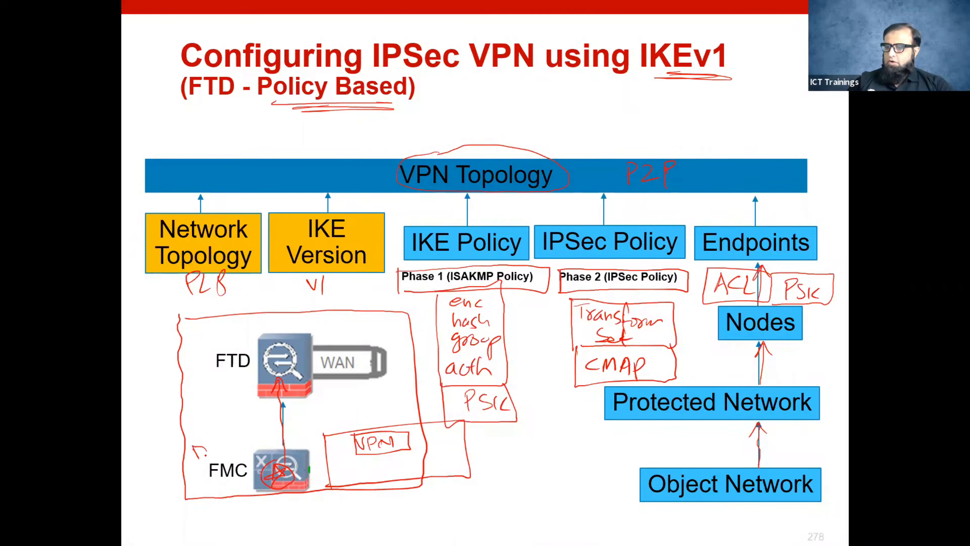
left_click_drag(237, 436, 254, 458)
mouse_move(184, 439)
left_mouse_down()
mouse_move(267, 457)
mouse_move(179, 444)
left_mouse_up()
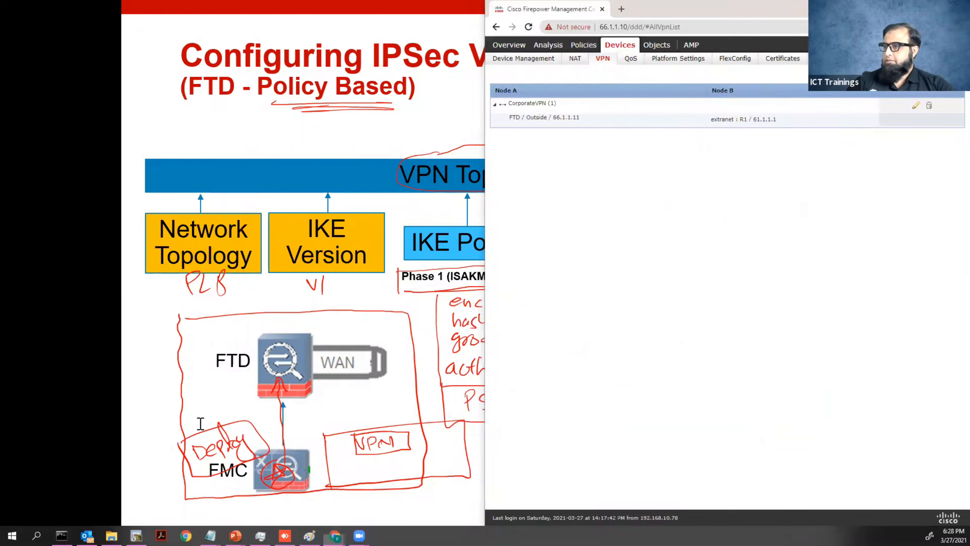
key("alt+Tab")
Deploy FTD's pending policies, including the CorporateVPN site-to-site VPN, to the FTD device.
left_click(859, 332)
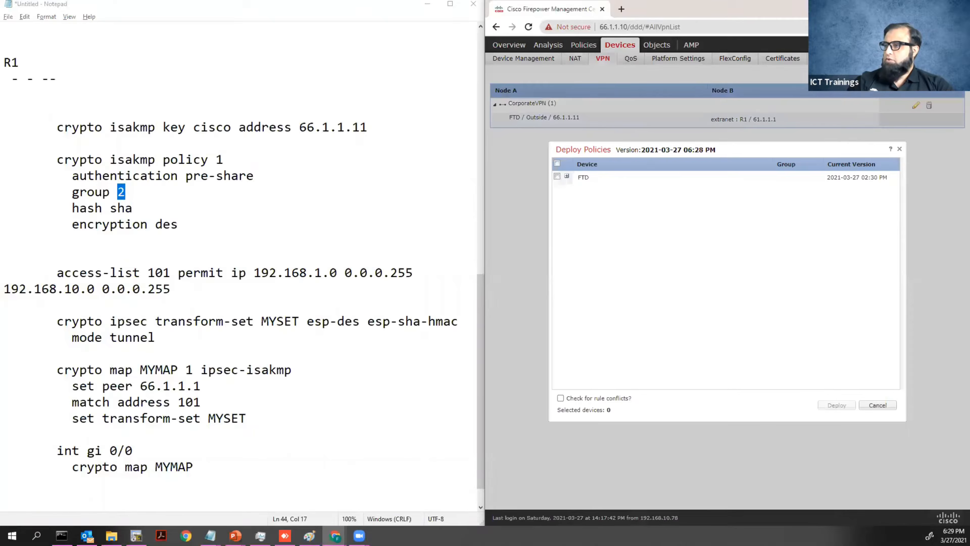
left_click(567, 176)
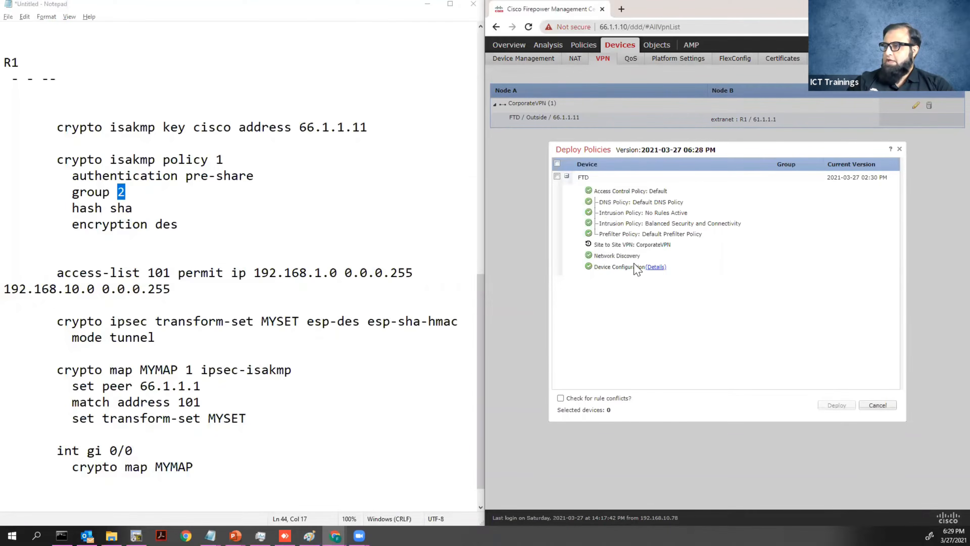
left_click(558, 177)
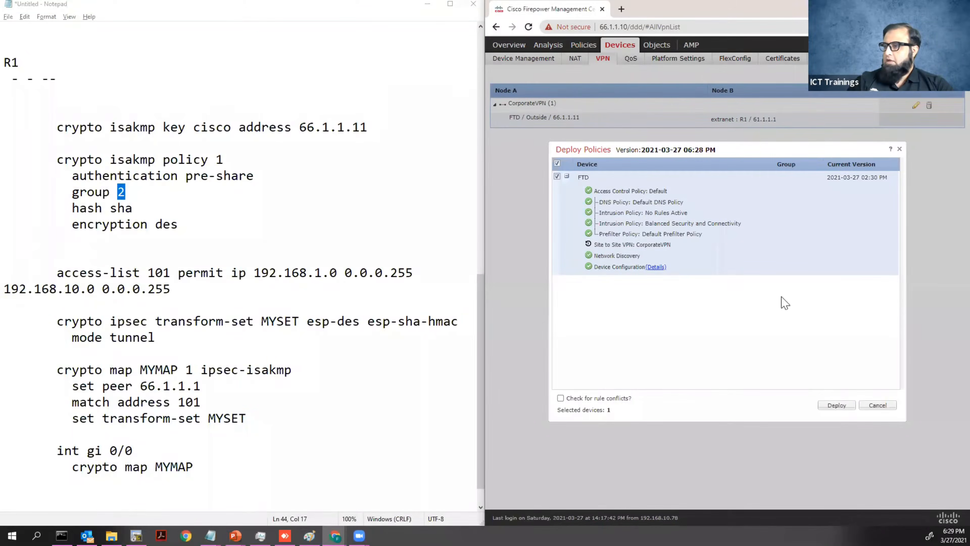
left_click(835, 406)
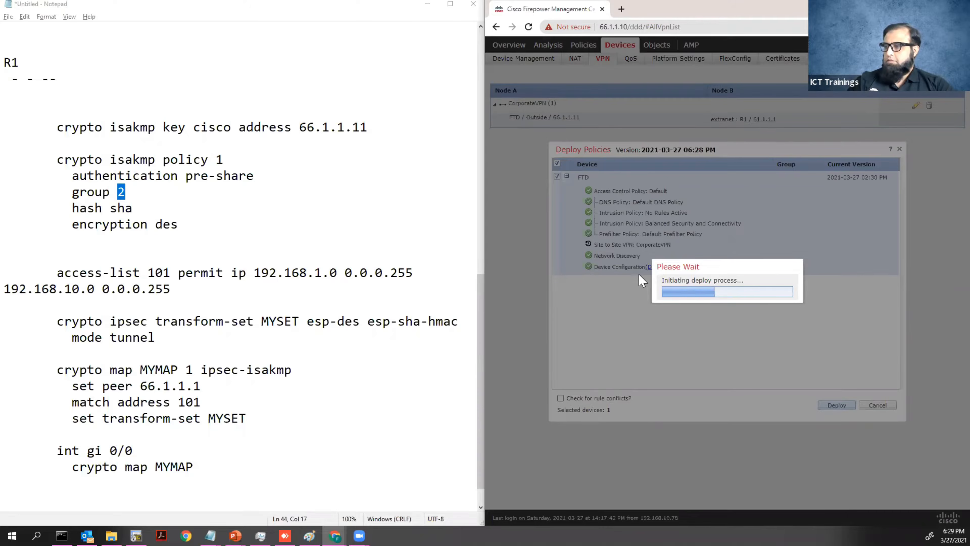
mouse_move(284, 535)
left_click(301, 493)
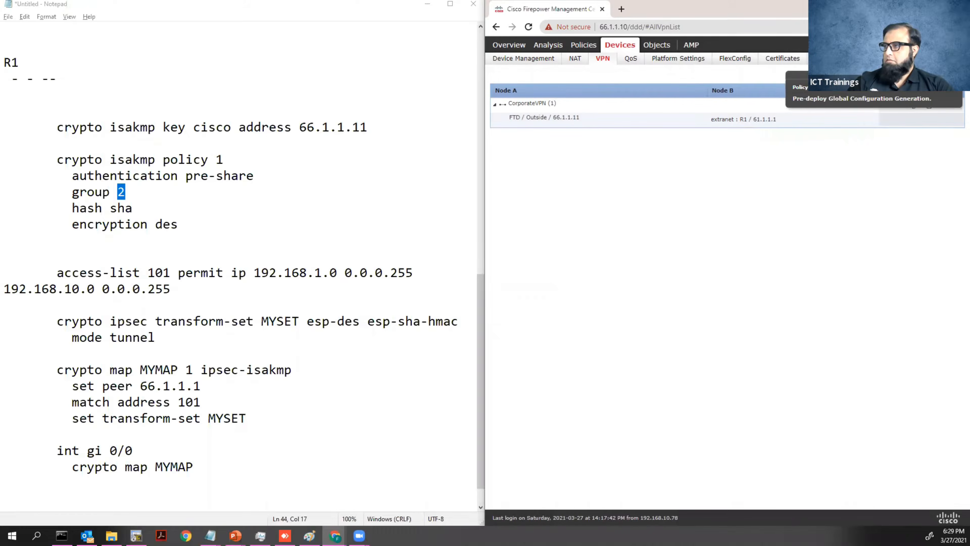
Watch the Message Center Deployments tab until FTD shows 'Deployment to device successful'.
left_click(859, 45)
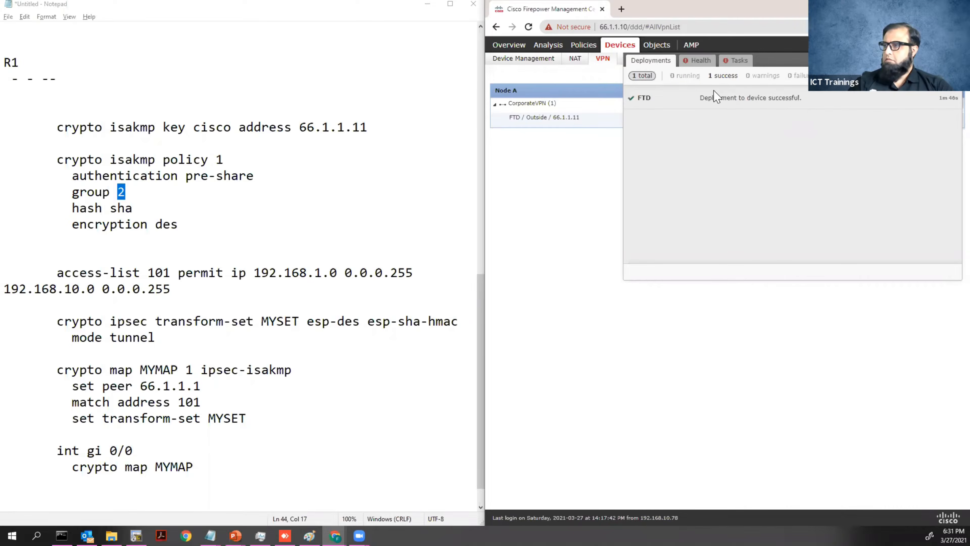
Confirm the FTD device runs version 6.2.0 in Device Management, then minimize the browser.
left_click(592, 147)
left_click(529, 65)
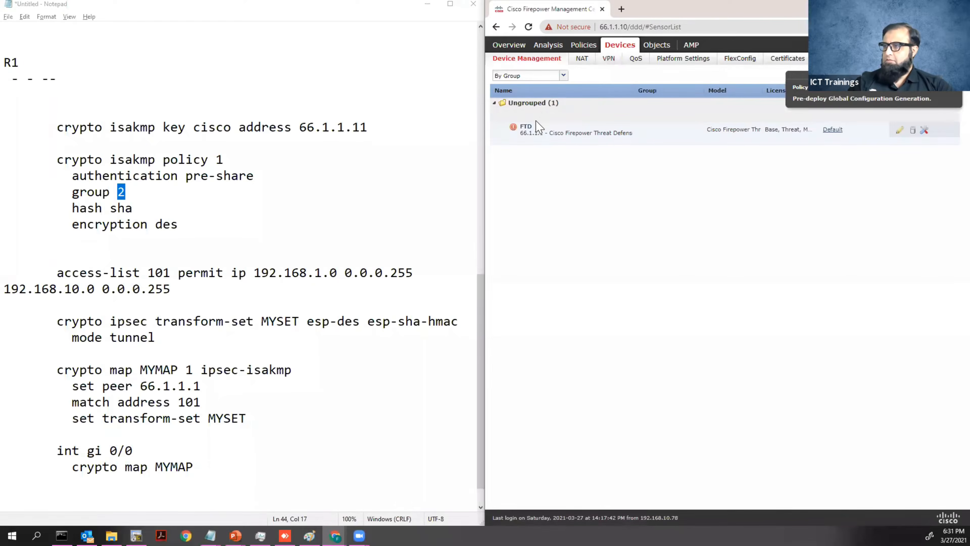
left_click(541, 131)
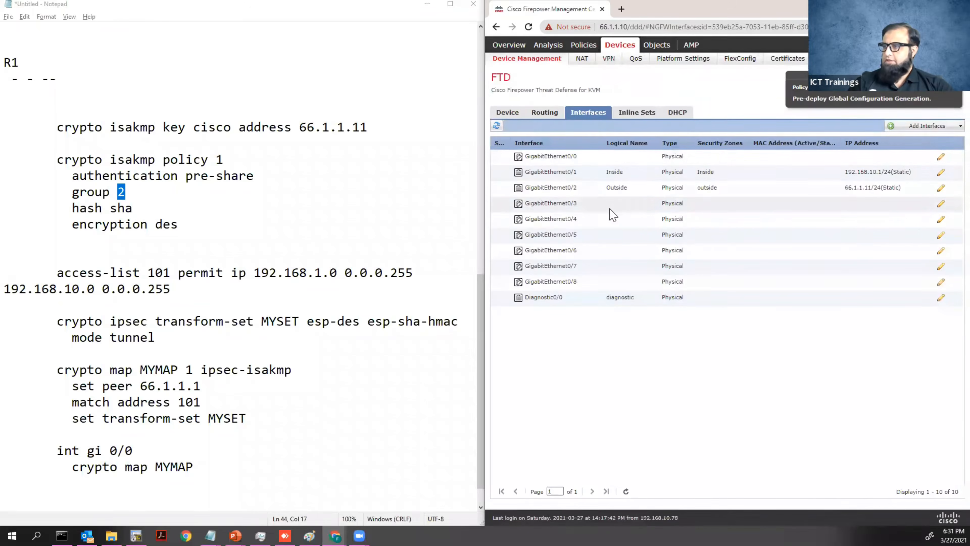
left_click(508, 113)
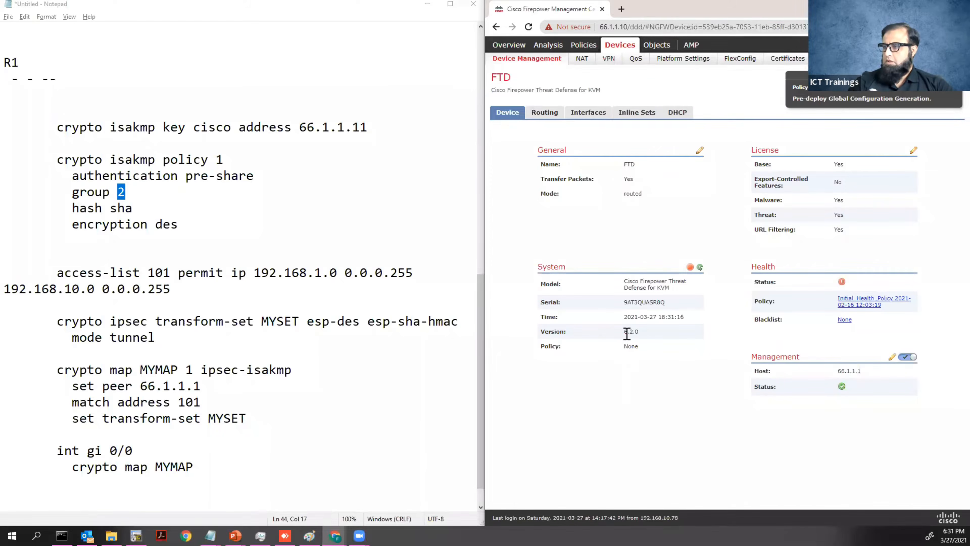
left_click_drag(625, 331, 639, 332)
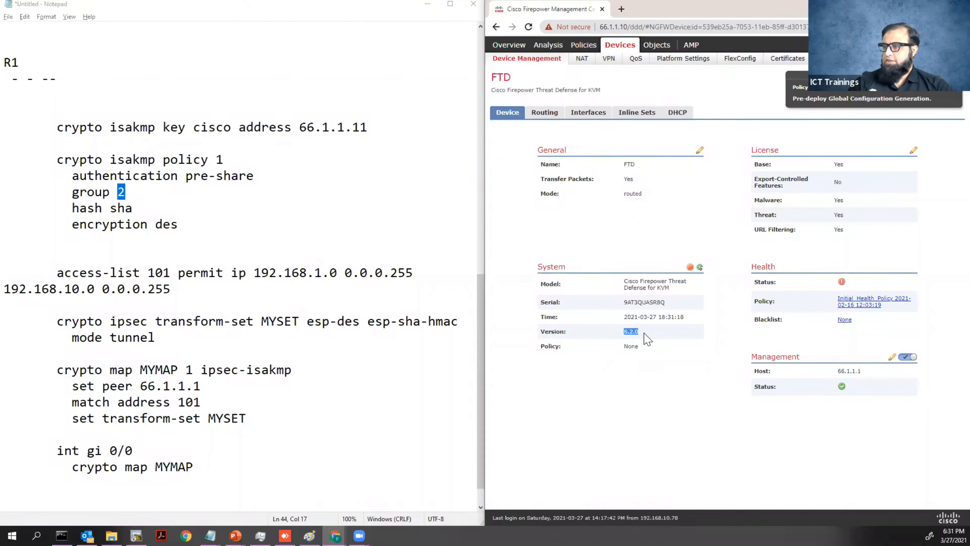
left_click(630, 368)
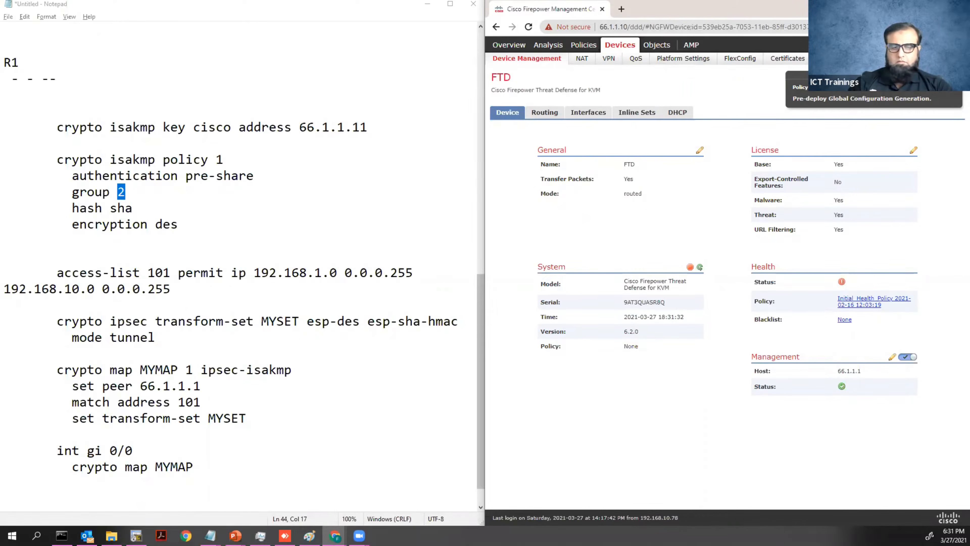
left_click(912, 6)
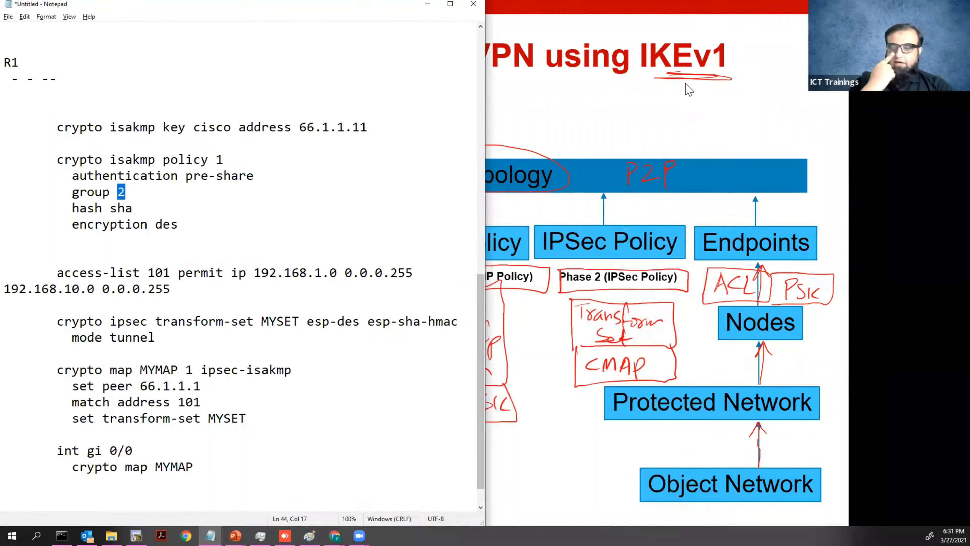
Show the IKEv1 VPN slide full screen, then switch to the R1 SecureCRT session.
left_click(567, 134)
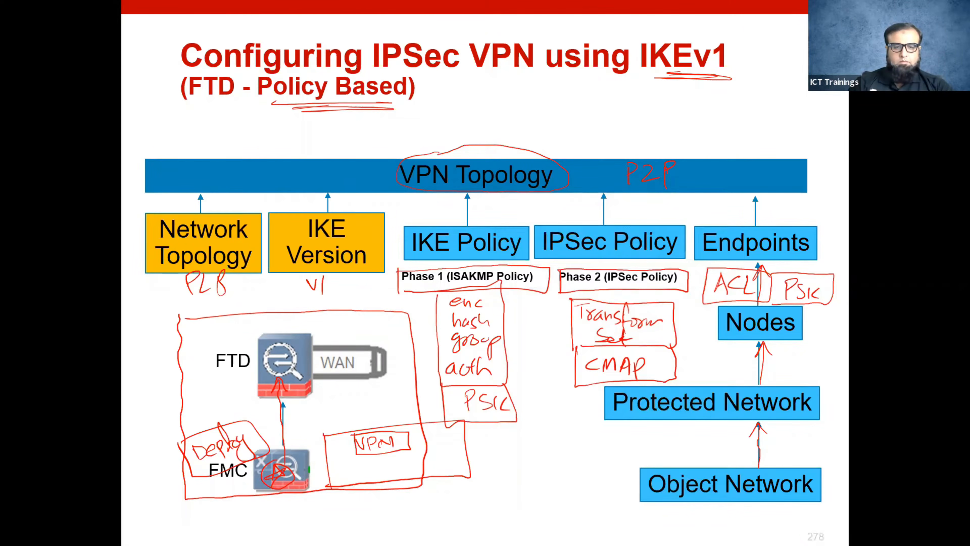
key("alt+Tab")
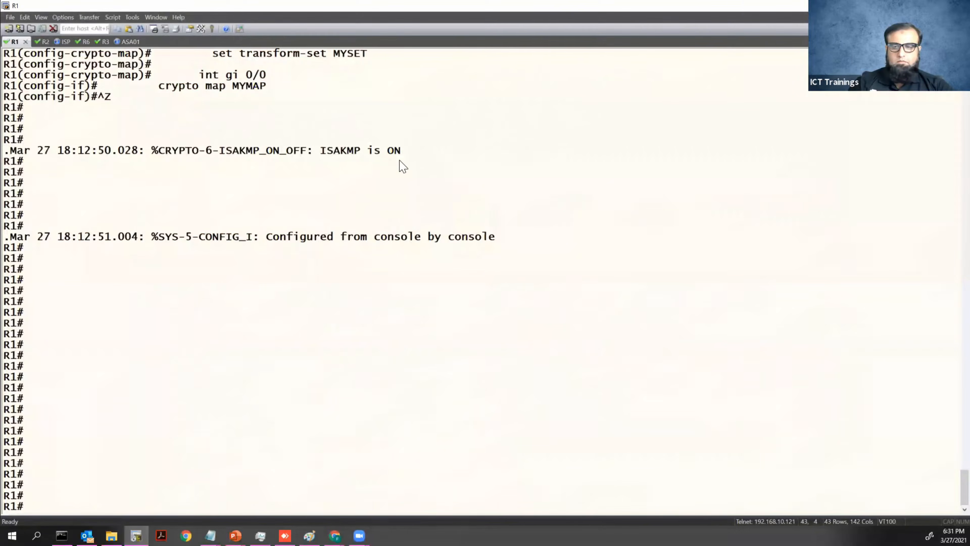
Ping 192.168.10.10 from R1 sourced from 192.168.1.1; it fails at 0/5.
key("Up")
key("Up")
key("Up")
key("Up")
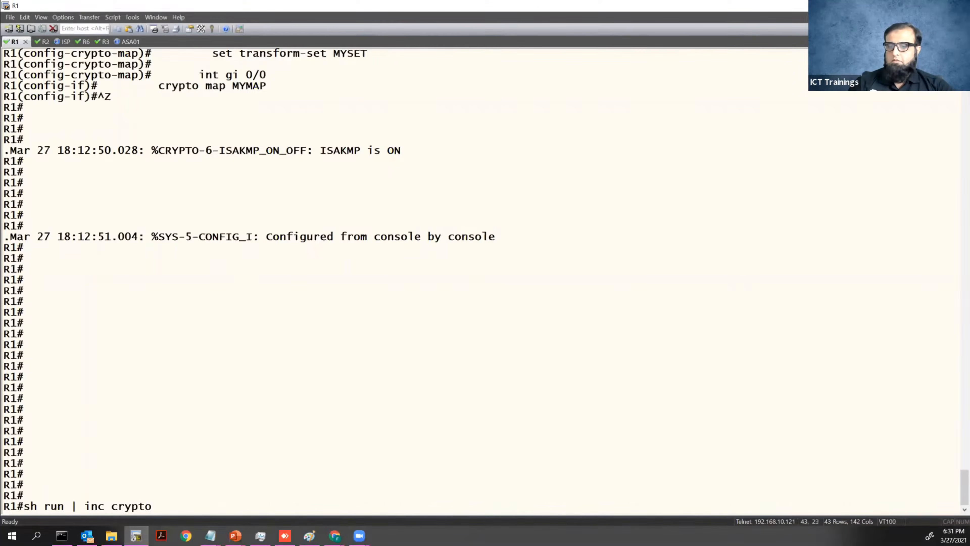
key("Up")
key("Up")
key("BackSpace")
key("BackSpace")
key("BackSpace")
key("BackSpace")
key("BackSpace")
key("BackSpace")
key("BackSpace")
key("BackSpace")
key("BackSpace")
key("BackSpace")
key("BackSpace")
key("BackSpace")
key("BackSpace")
key("BackSpace")
key("BackSpace")
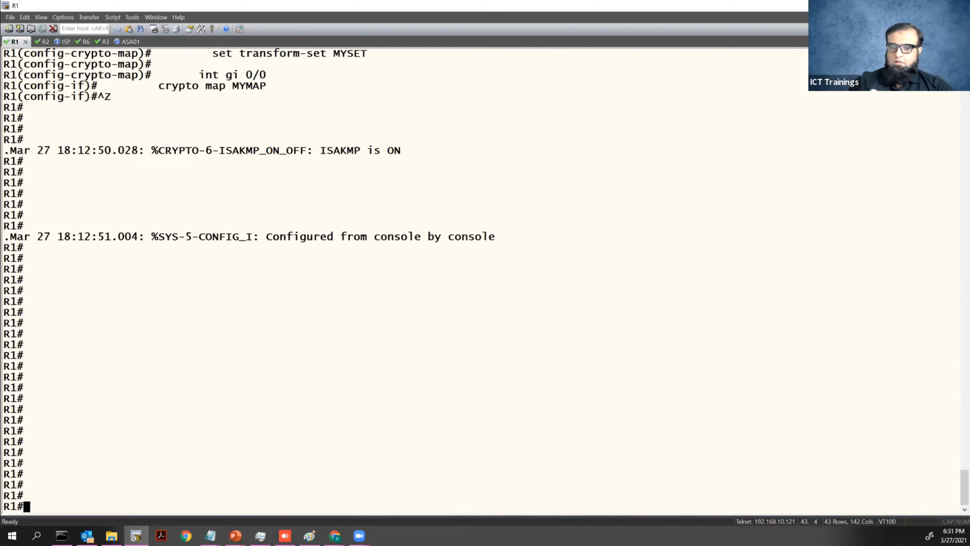
type("ping 192.168.10.10 source 192.168.1.1")
key("Return")
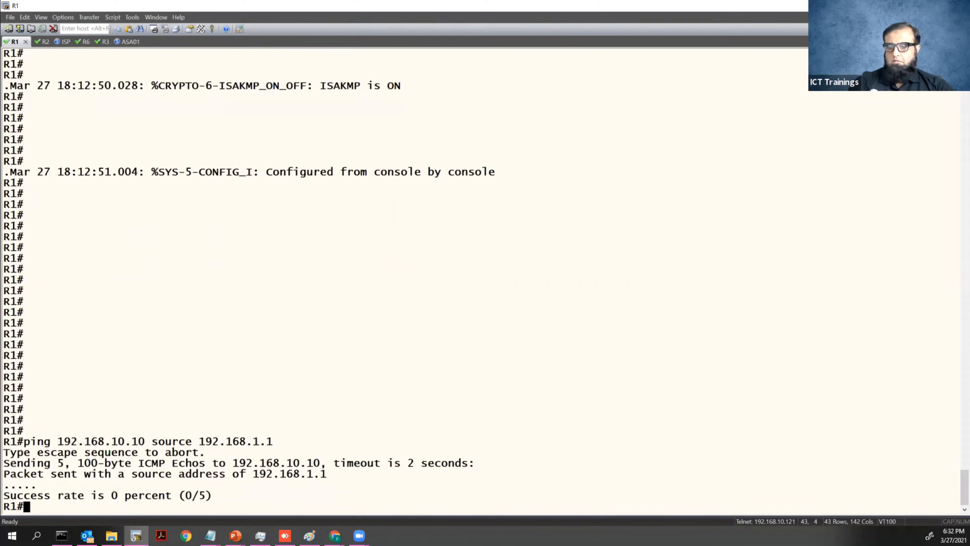
key("Return")
type("sh cry isa sa")
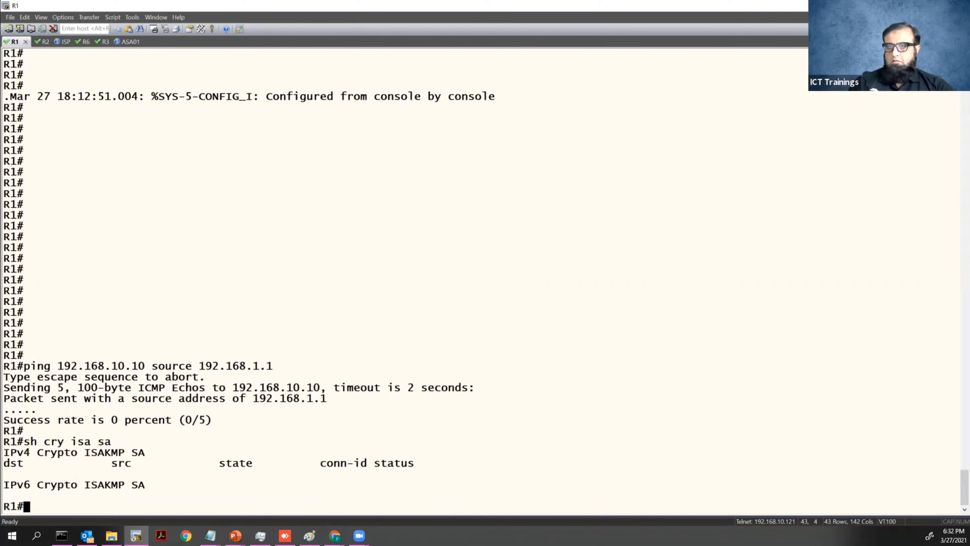
Review R1's Gi0/0 running config and the crypto section of the running config.
type("sh ")
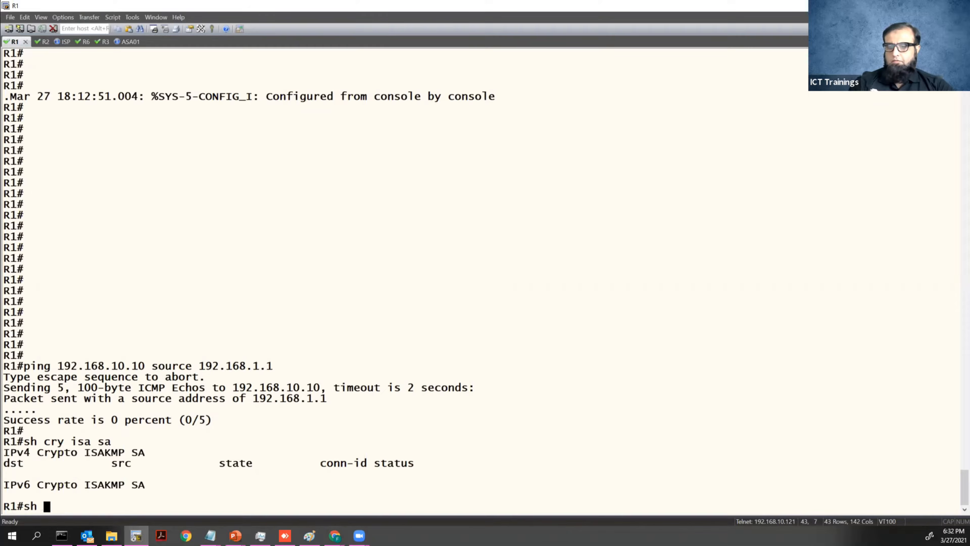
type("run int gi 0/0")
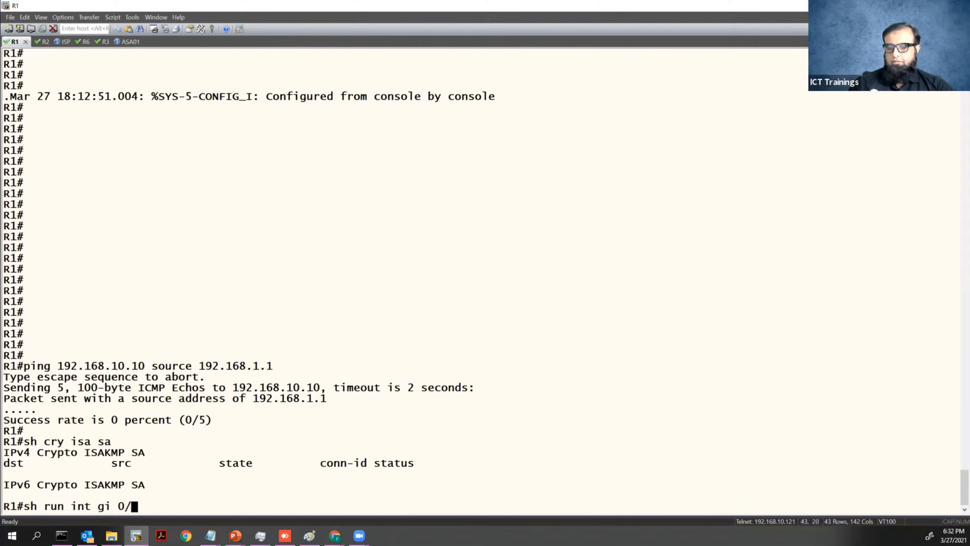
key("Return")
key("Return")
key("Return")
type("sh run | sec crypto")
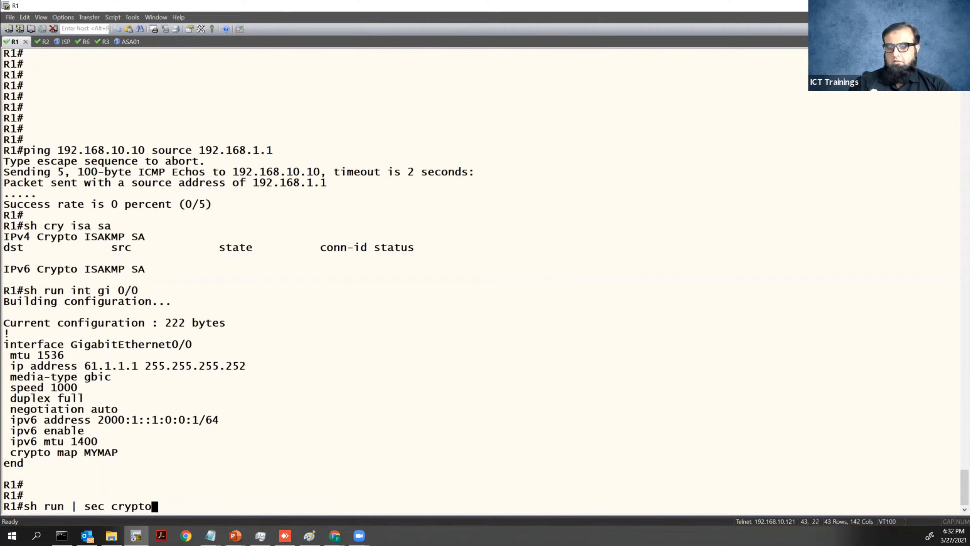
key("Return")
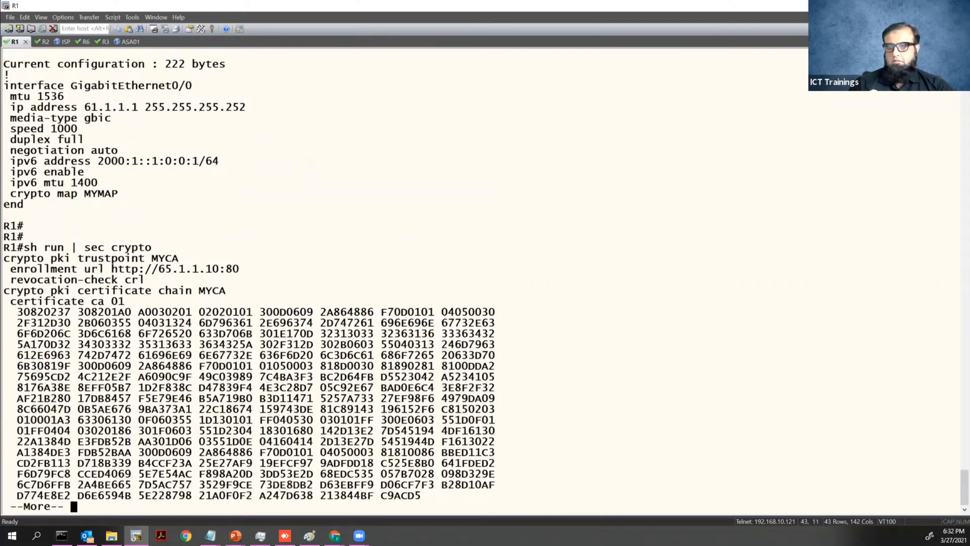
key("space")
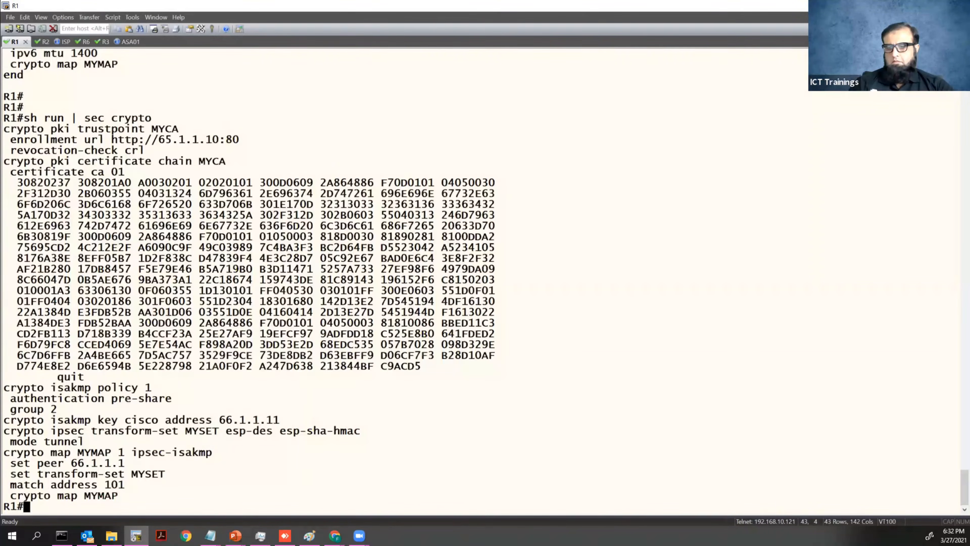
Show access-list 101, which has 10 matches for 192.168.1.0 to 192.168.10.0 traffic.
key("Return")
key("Return")
key("Return")
type("sh access-list 101")
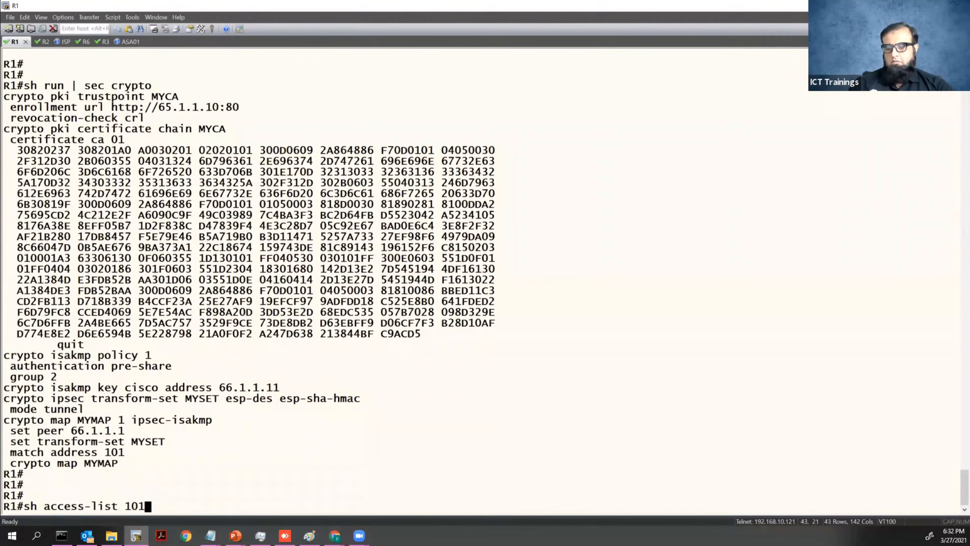
key("Return")
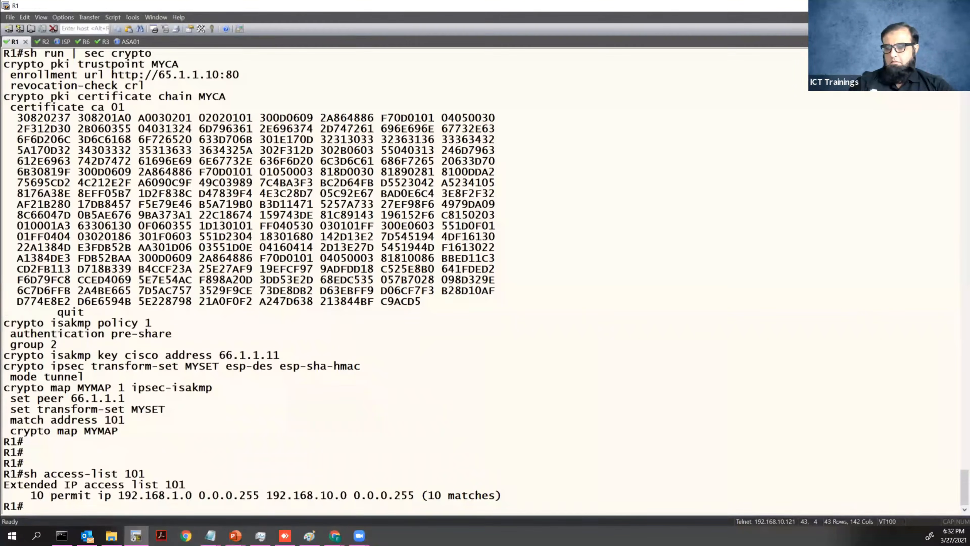
key("Return")
key("Return")
key("Return")
key("Return")
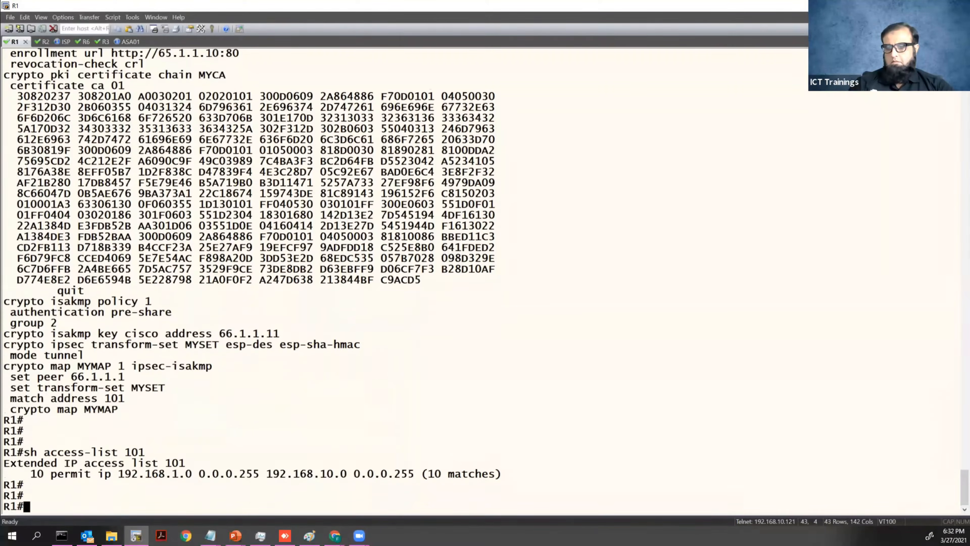
Remove and reapply crypto map MYMAP on R1's interface Gi0/0.
type("config t")
key("Return")
type("int gi 0/0")
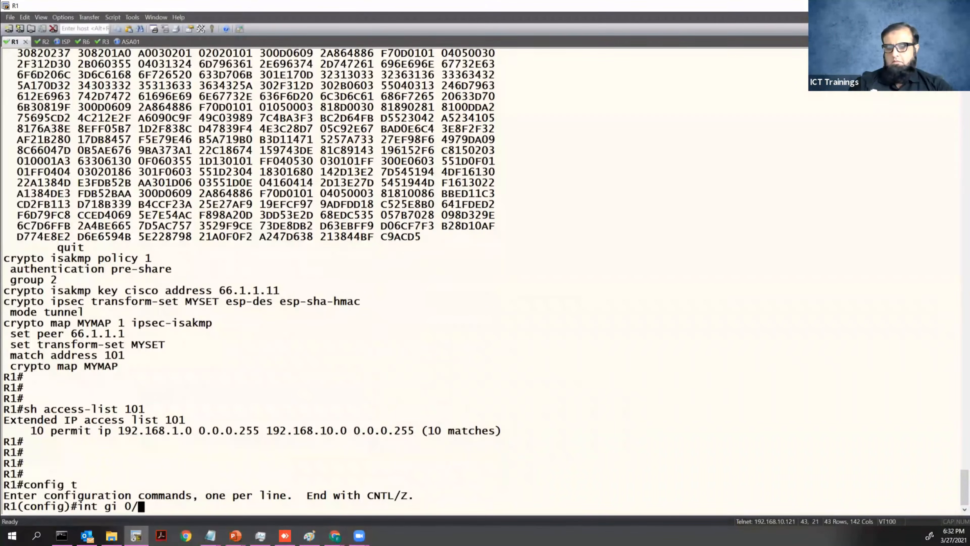
key("Return")
type("no cry")
key("Tab")
type("map MYMAP")
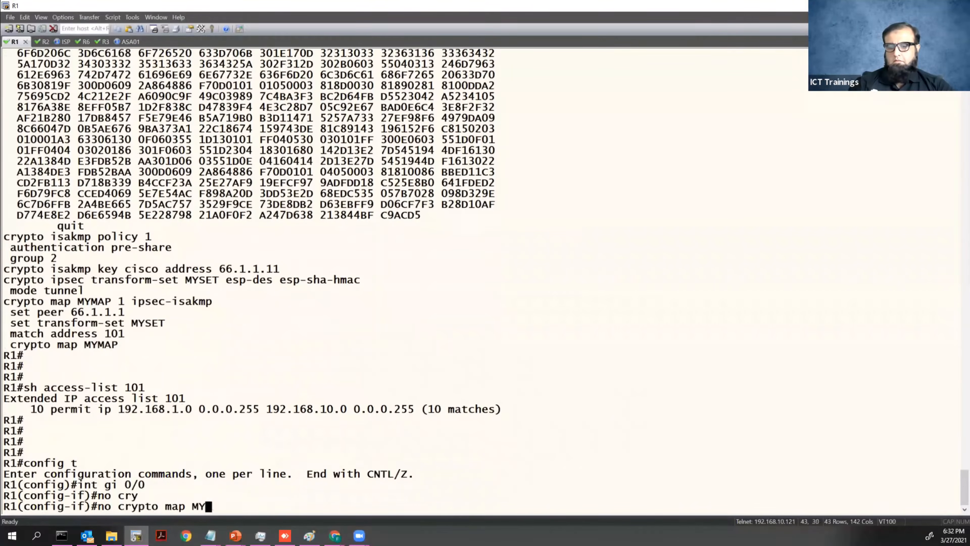
key("Return")
key("Up")
key("ctrl+a")
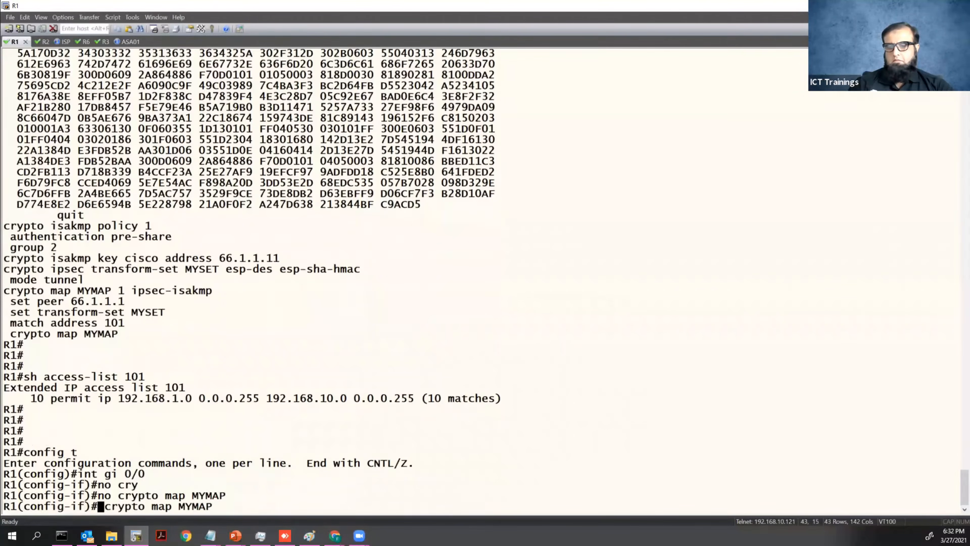
key("Delete")
key("Delete")
key("Return")
key("ctrl+z")
key("Return")
key("Return")
Check ISAKMP SAs, then ping 192.168.10.10 sourced from 192.168.1.1.
key("Return")
type("sh cry isa sa")
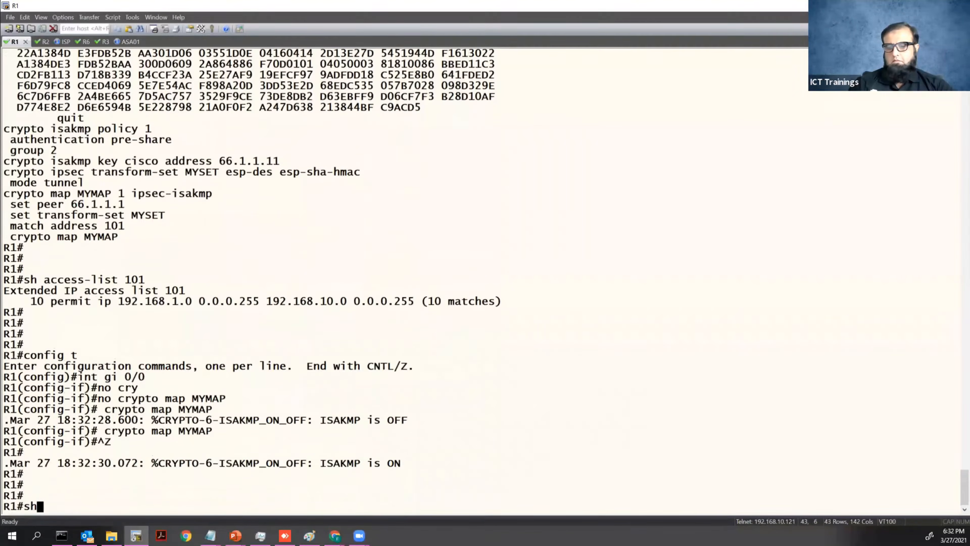
key("Return")
key("Return")
key("Return")
key("Return")
key("Return")
key("Return")
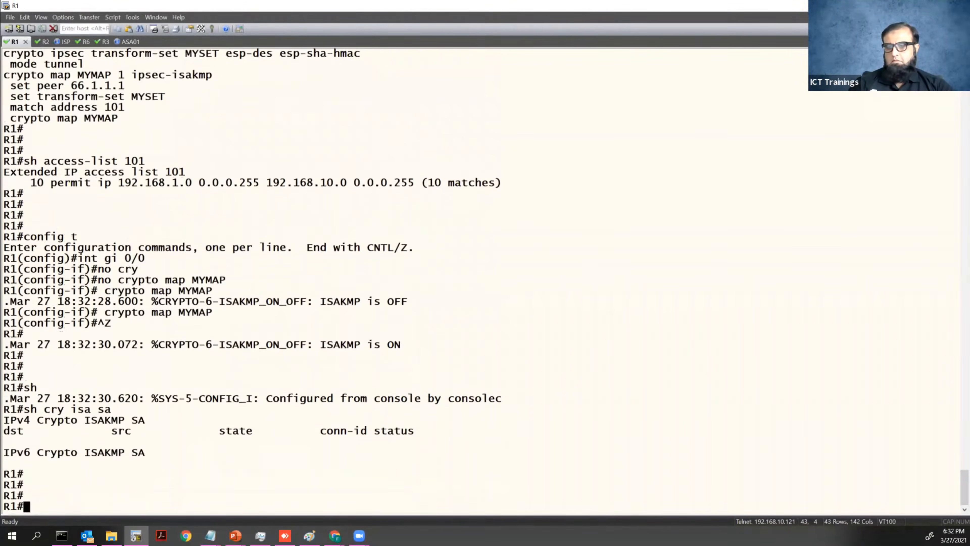
type("ping 192.168.10.10 sour")
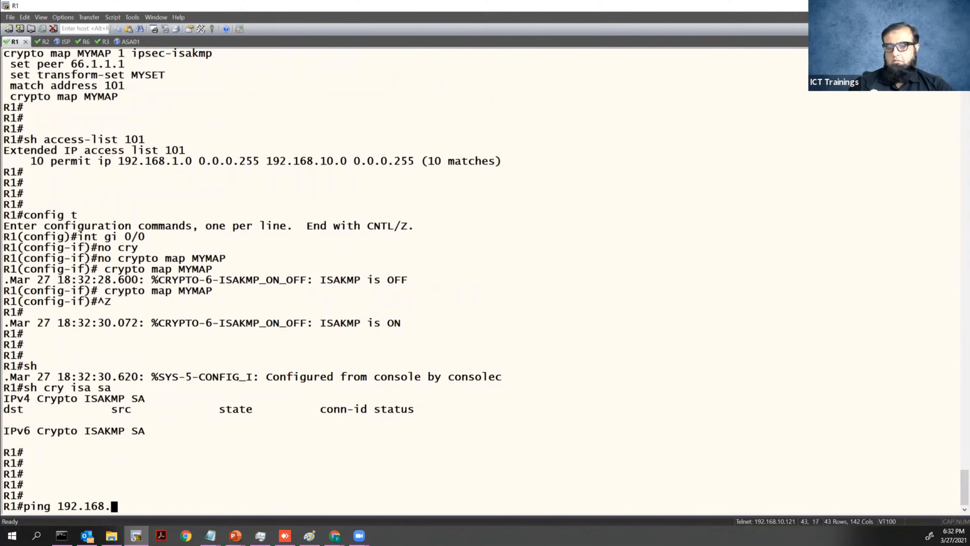
key("Tab")
type("192.168.1.1")
key("Return")
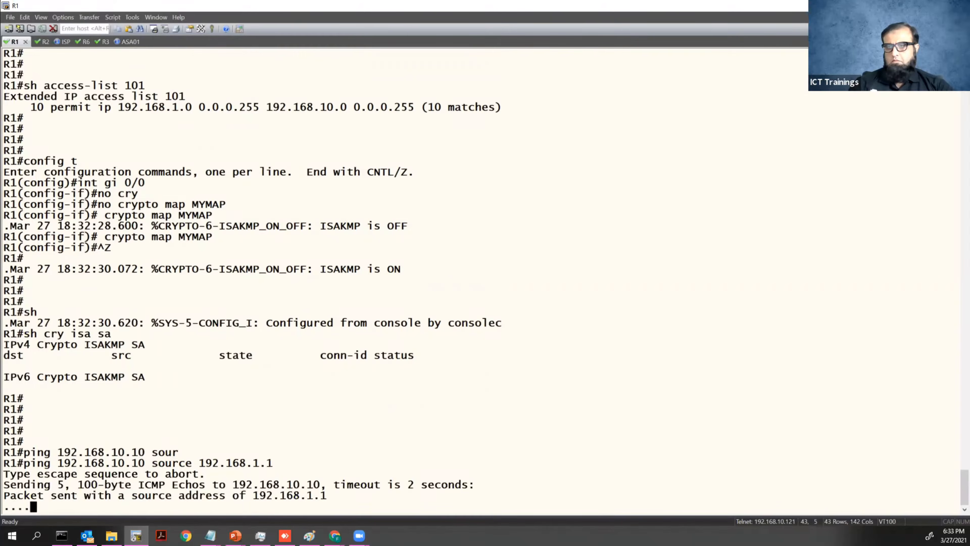
Confirm ISAKMP SAs are still empty and list R1's full crypto running configuration.
key("Return")
key("Return")
type("sh cry isa sa")
key("Return")
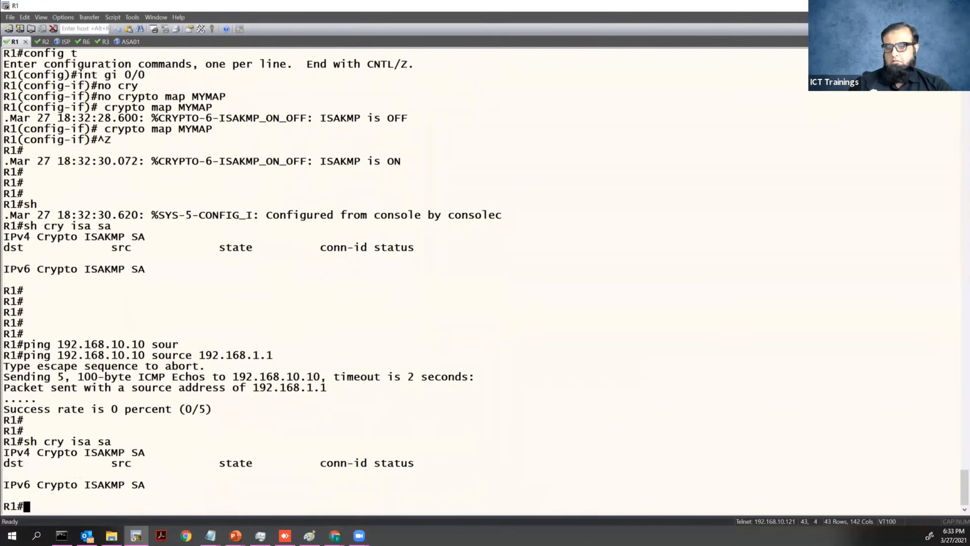
key("Return")
key("Return")
key("Return")
type("sh run | sec crypto")
key("Return")
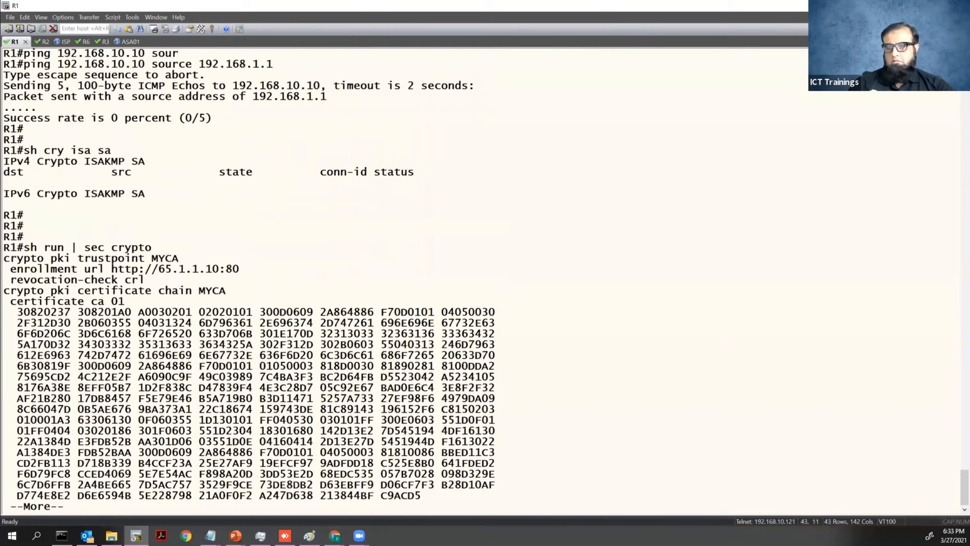
key("space")
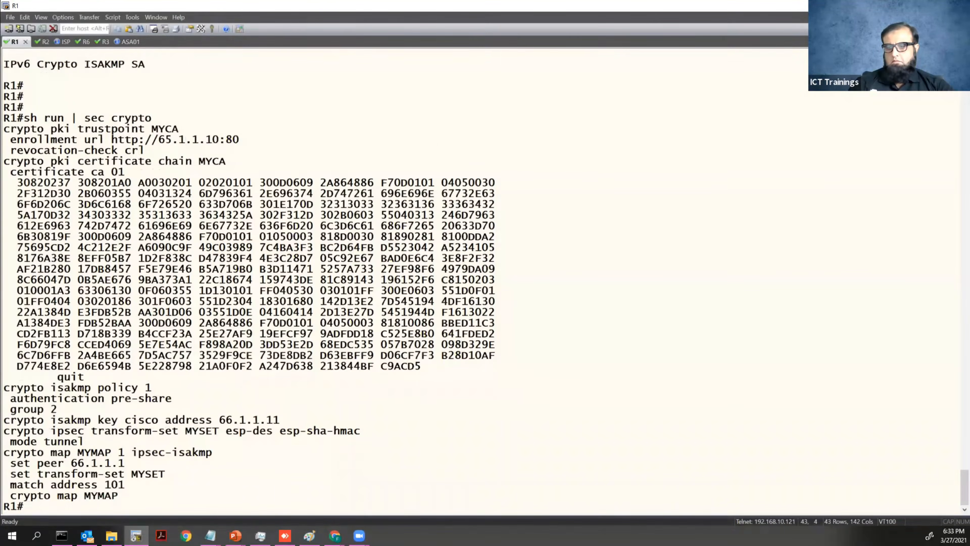
key("Return")
key("Return")
key("Return")
Ping peer 66.1.1.11 from R1, succeeding 5/5 at 33 ms average.
type("ping 66.1.1.11")
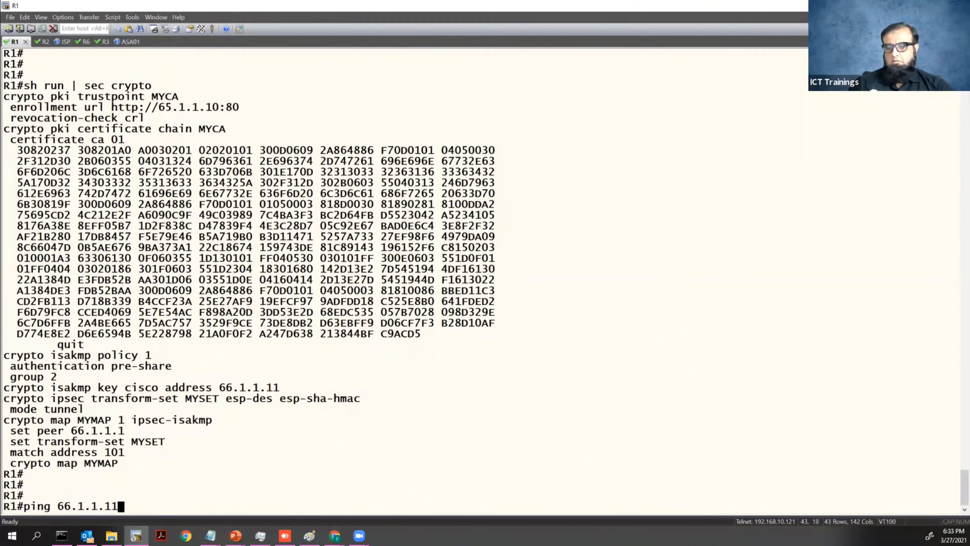
key("Return")
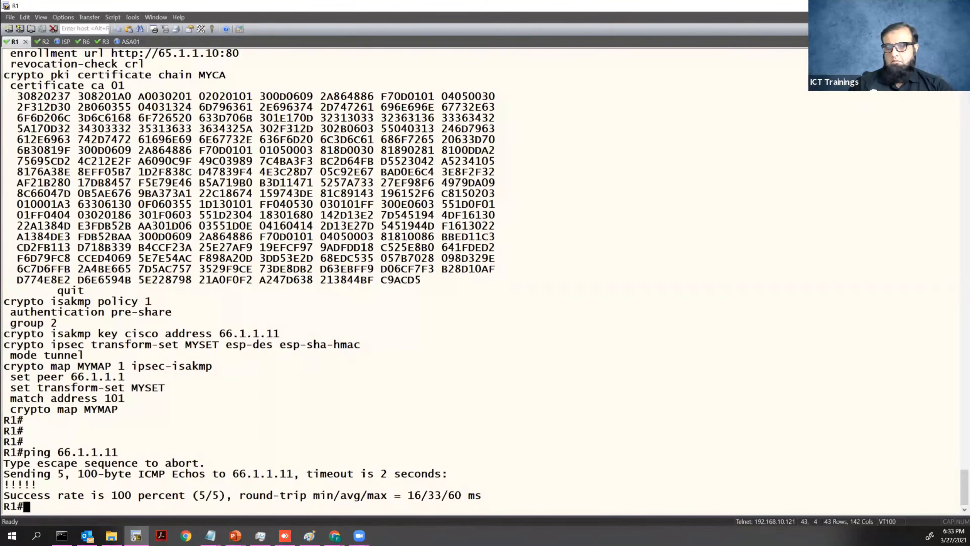
key("Return")
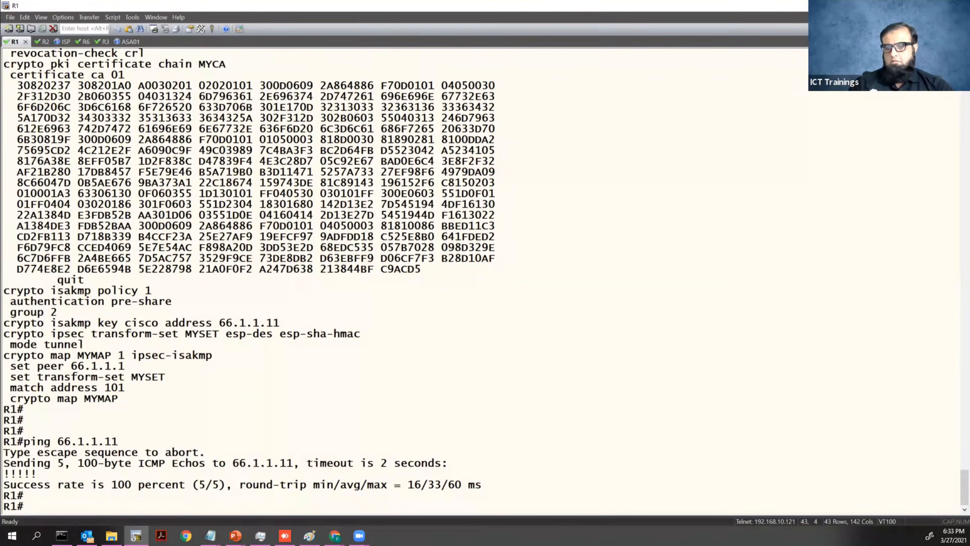
key("Return")
Turn on ISAKMP debugging with 'debug cry isa' and rerun the sourced ping to 192.168.10.10.
type("debug cry isa")
key("Return")
key("Return")
key("Return")
key("Return")
key("Up")
key("Up")
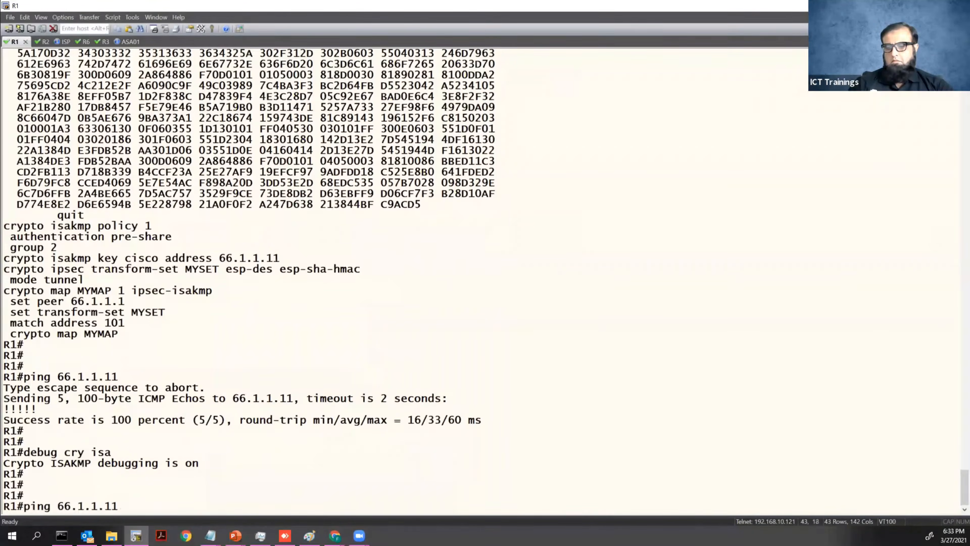
key("Up")
key("Up")
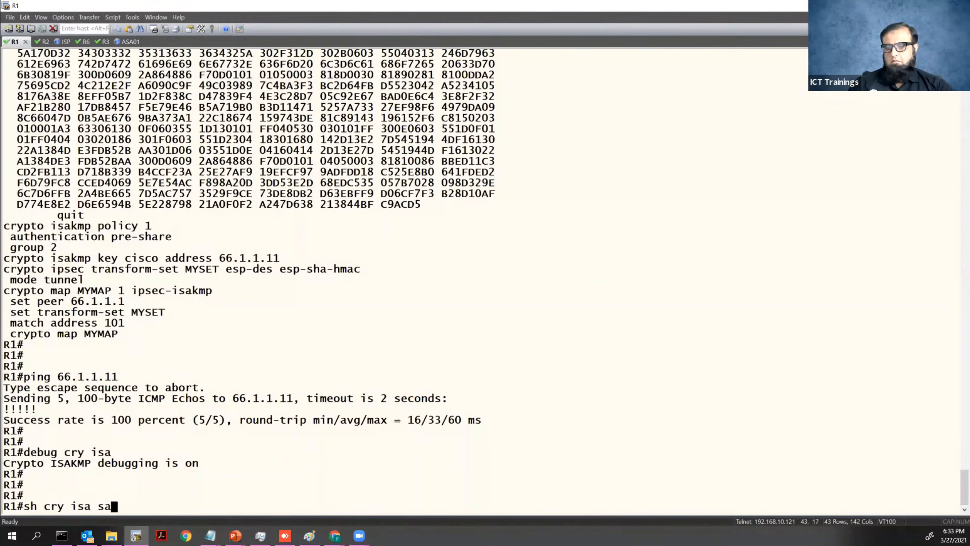
key("Down")
key("Down")
key("Down")
key("Down")
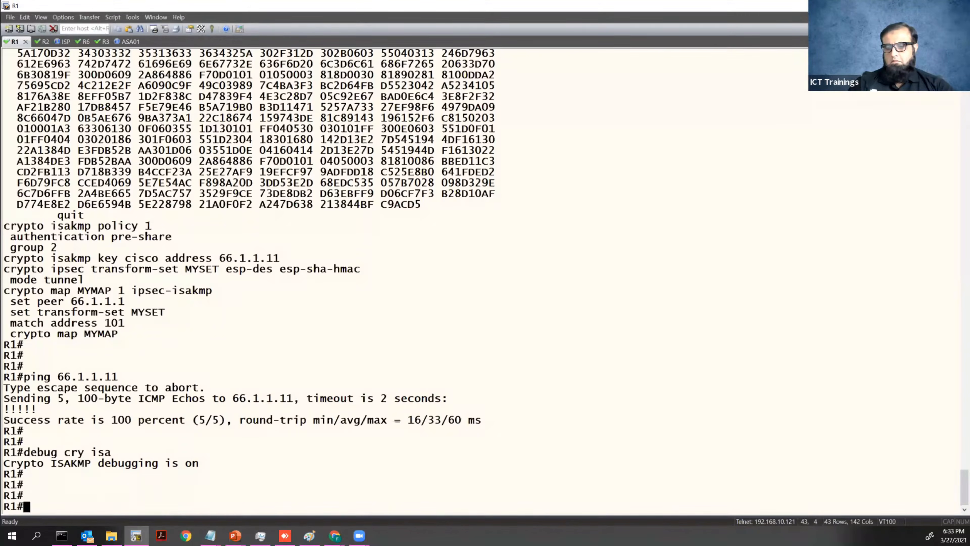
key("Up")
key("Up")
key("Up")
key("Up")
key("Up")
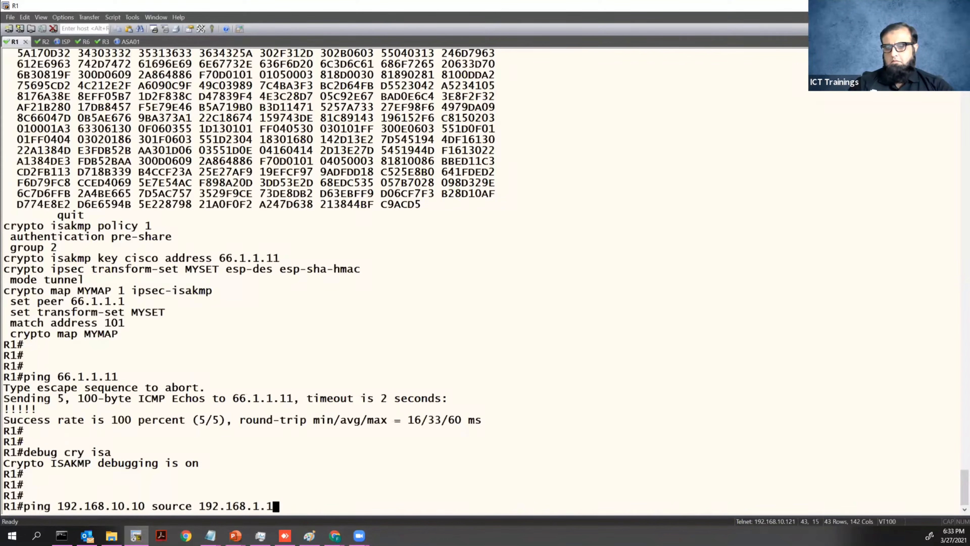
key("Return")
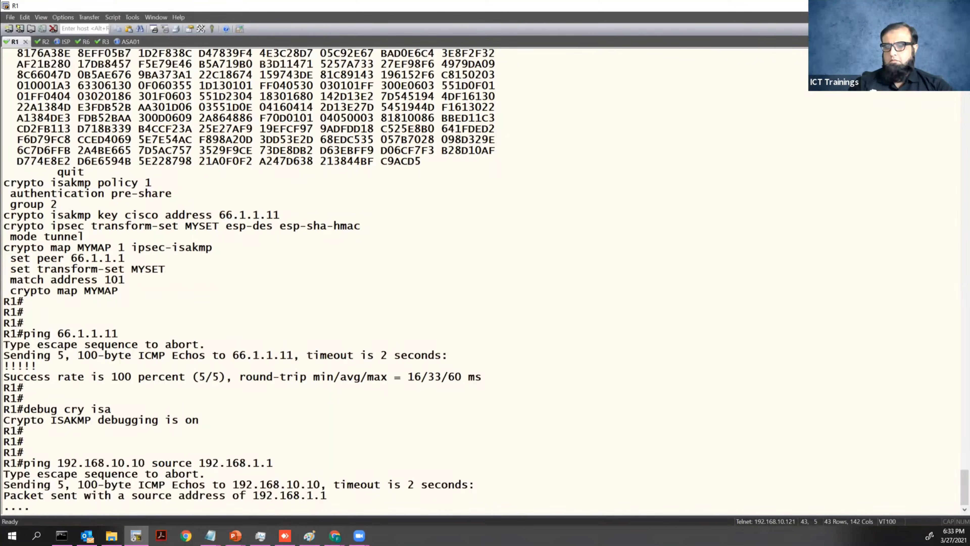
Display the access lists, showing access list 101 now at 30 matches.
key("Return")
key("Return")
type("sh acces")
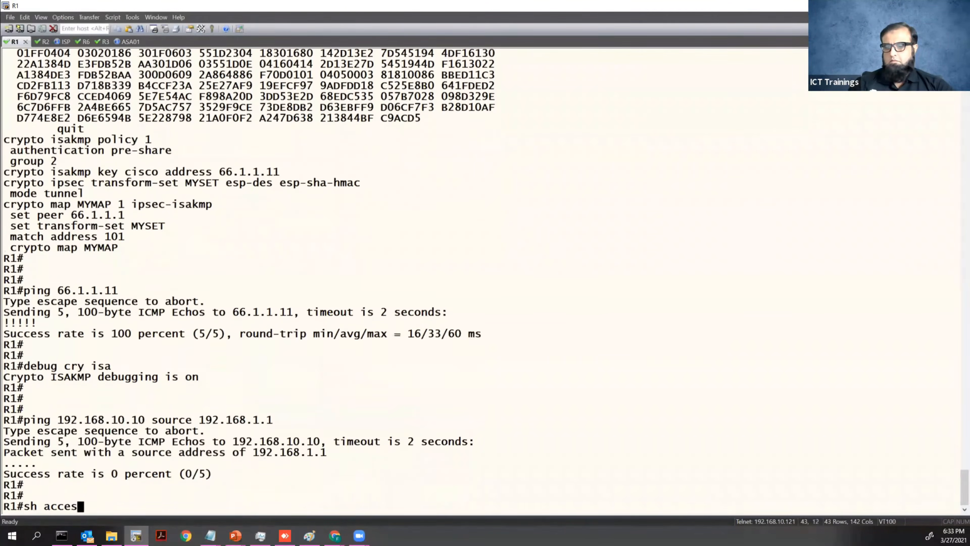
type("s-ilst")
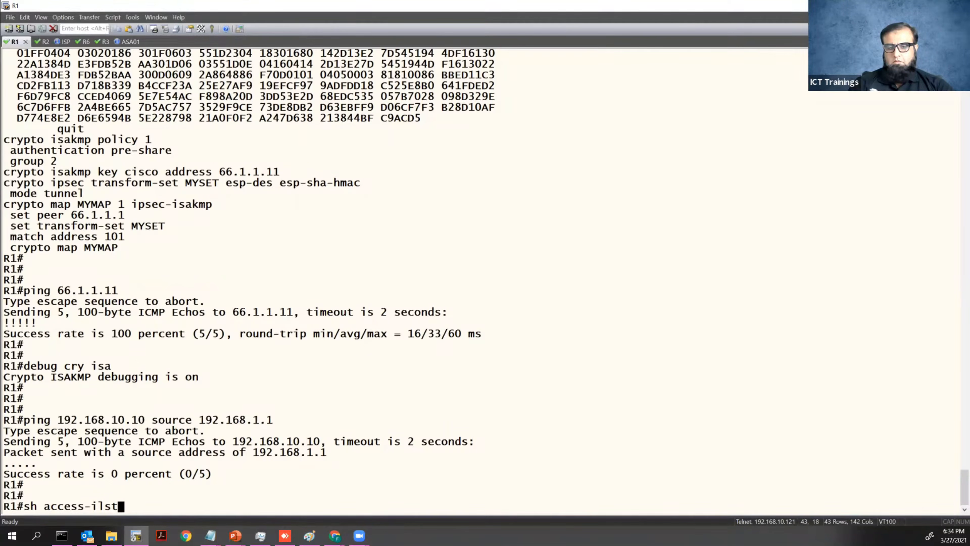
key("Return")
type("sh access-il")
type("st")
key("Return")
key("Up")
key("BackSpace")
key("BackSpace")
key("BackSpace")
key("BackSpace")
type("lis")
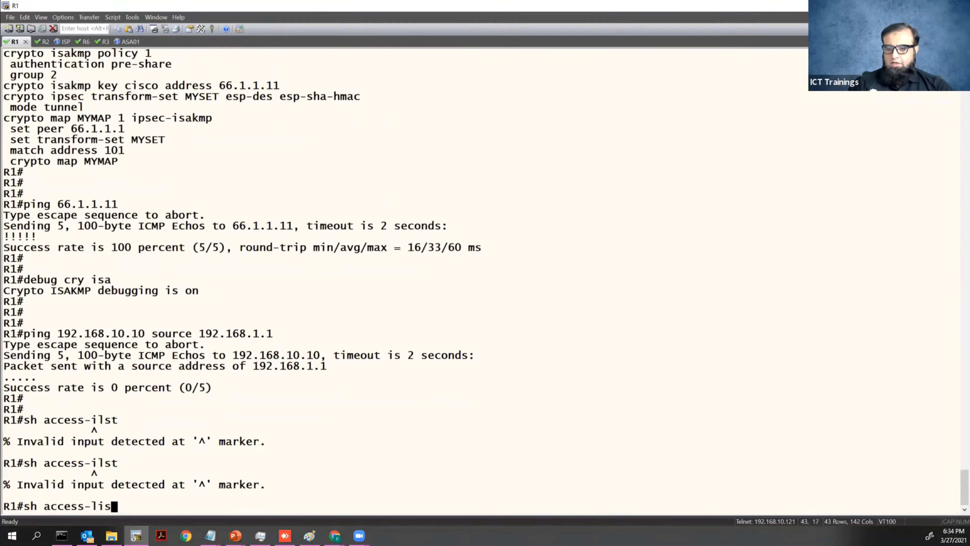
type("t")
key("Return")
key("Return")
key("Return")
key("Return")
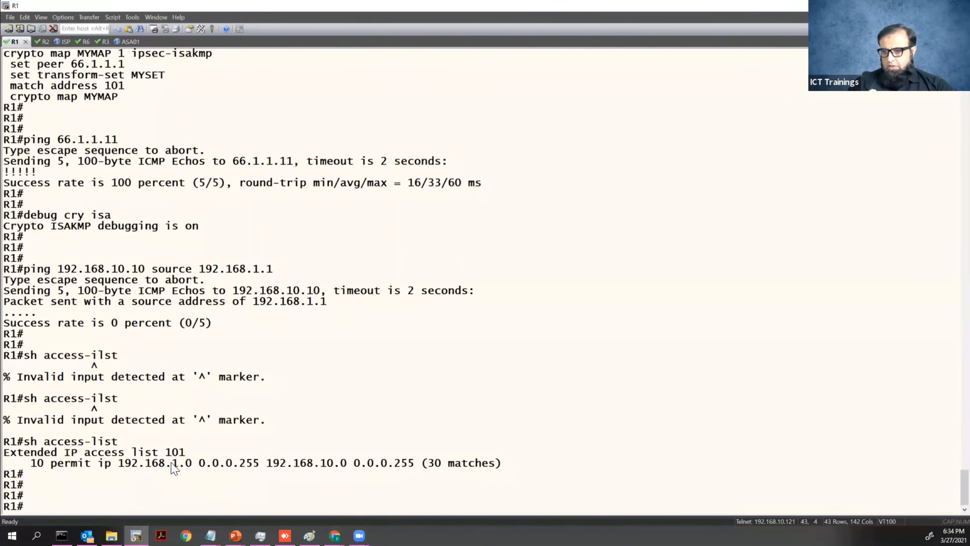
left_click_drag(159, 452, 187, 452)
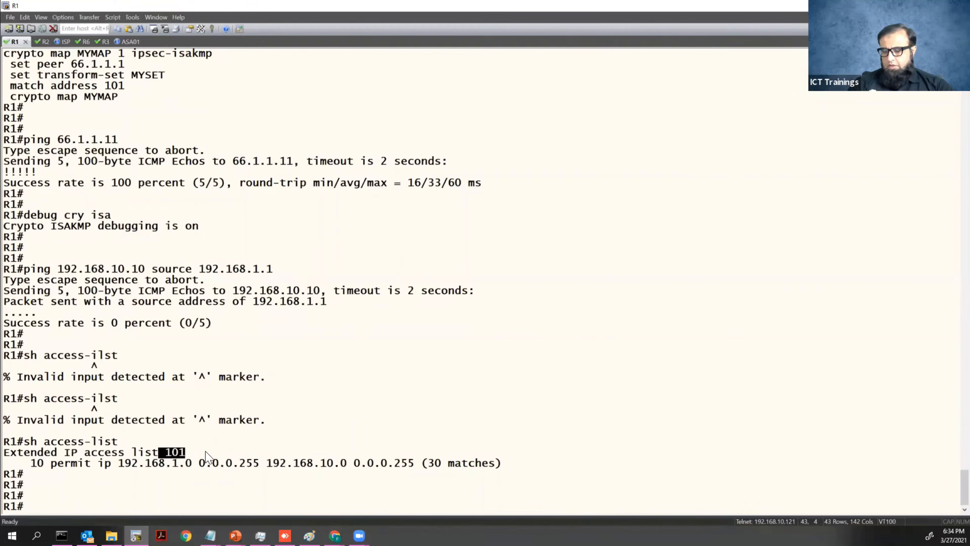
key("Return")
key("Return")
type("sh access")
key("BackSpace")
key("BackSpace")
key("BackSpace")
key("BackSpace")
key("BackSpace")
key("BackSpace")
Show the crypto section of the running config and copy the crypto map MYMAP 1 line.
type("run | sec cryp")
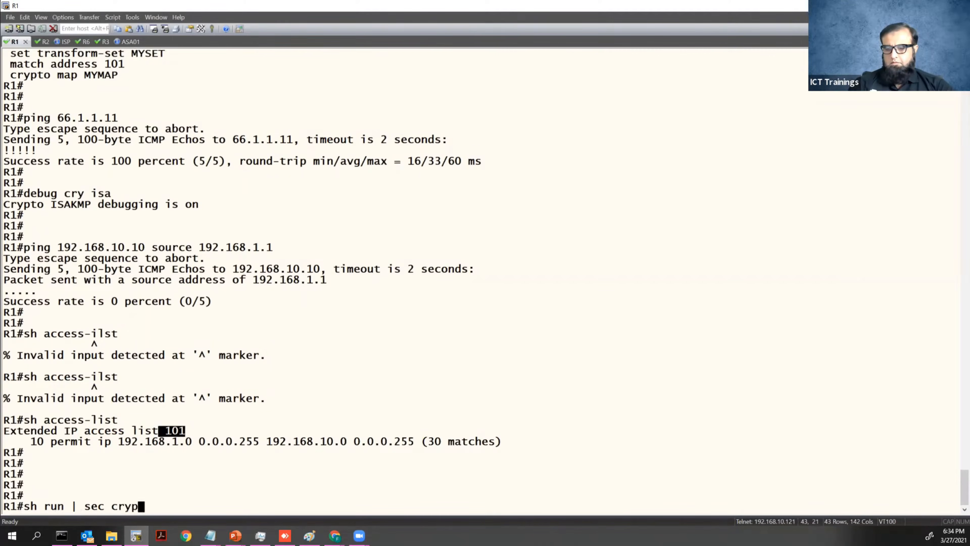
type("to")
key("Return")
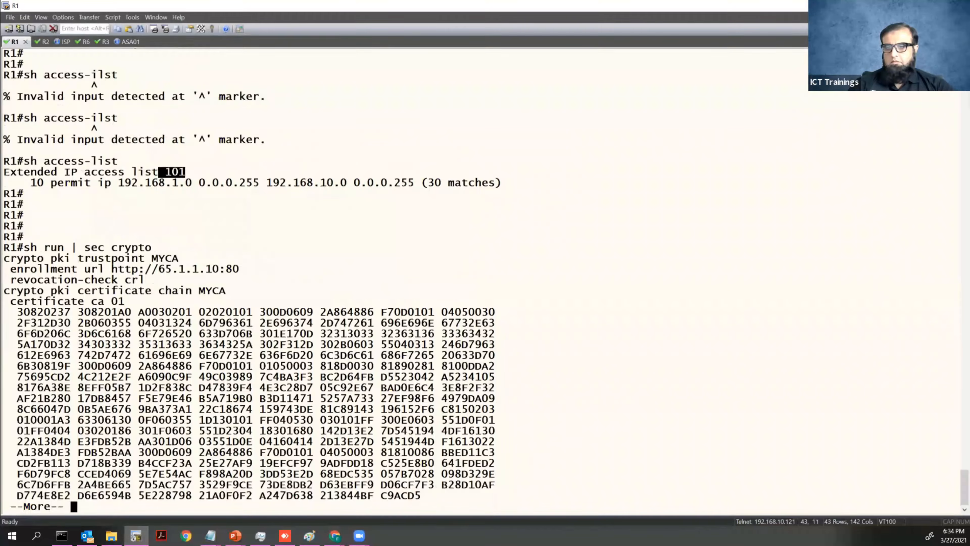
key("space")
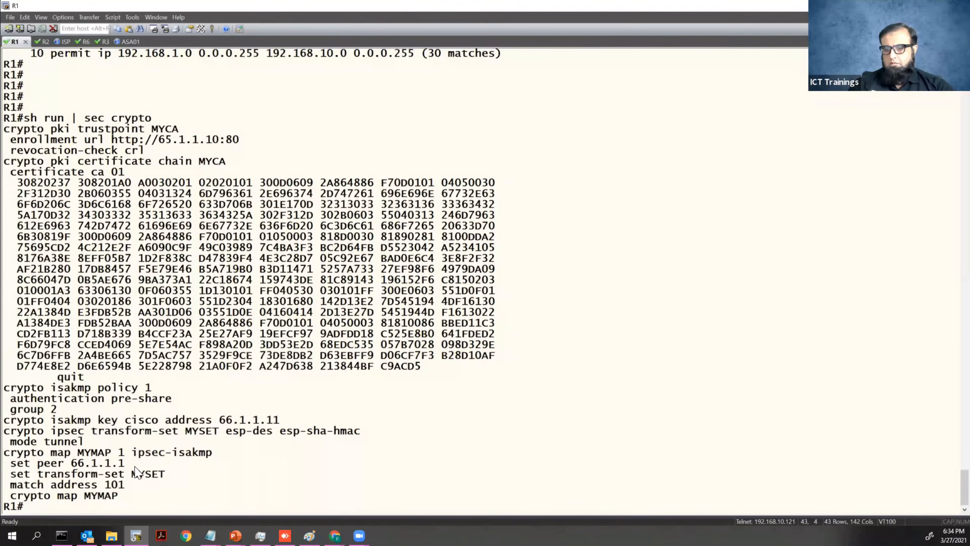
left_click_drag(72, 463, 124, 464)
left_click_drag(4, 453, 212, 460)
key("ctrl+c")
left_click(213, 461)
In configuration mode, enter crypto map MYMAP 1 and set its peer to 66.1.1.11.
type("config t")
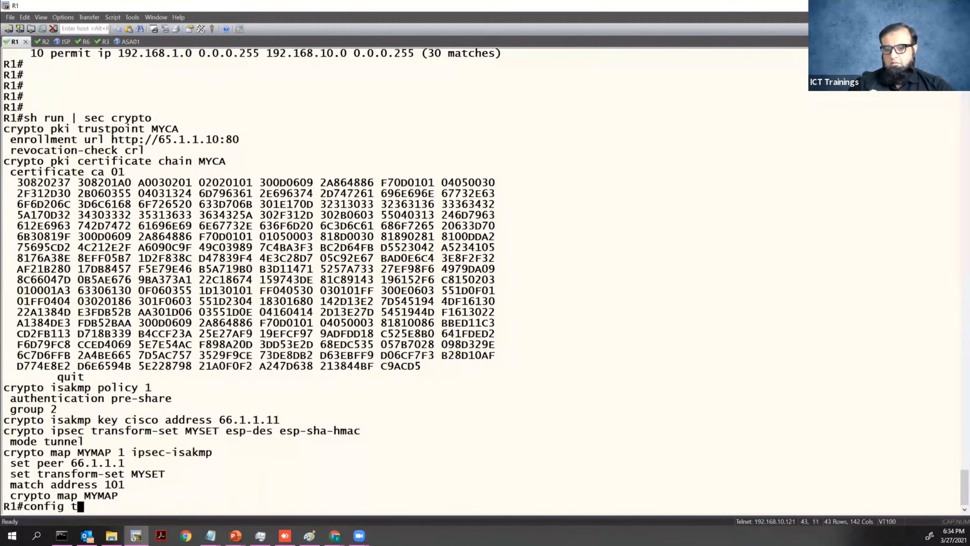
key("Return")
key("shift+Insert")
key("Return")
type("set pee")
key("Tab")
type("66.1.1.11")
key("Return")
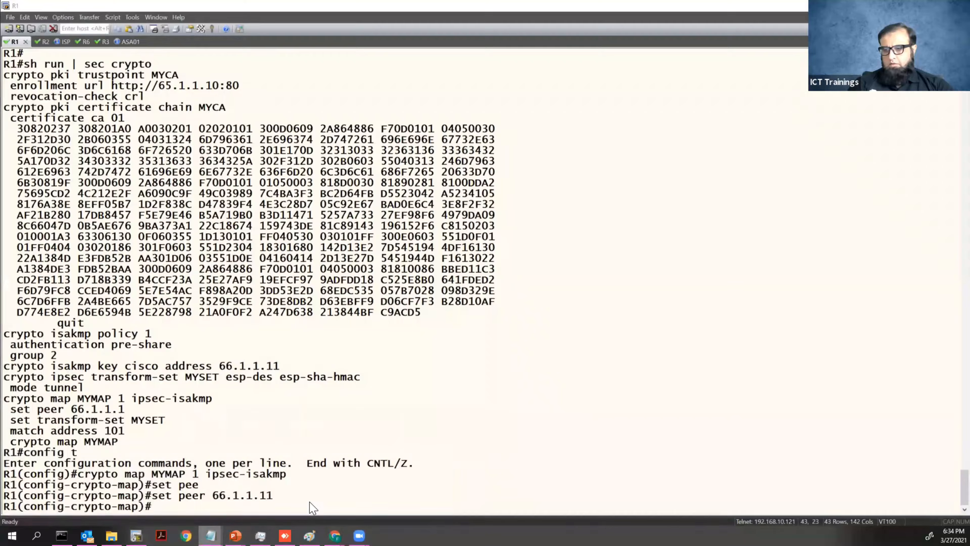
Bring up the Notepad VPN notes and the R1/R2 keyring notes.
mouse_move(210, 535)
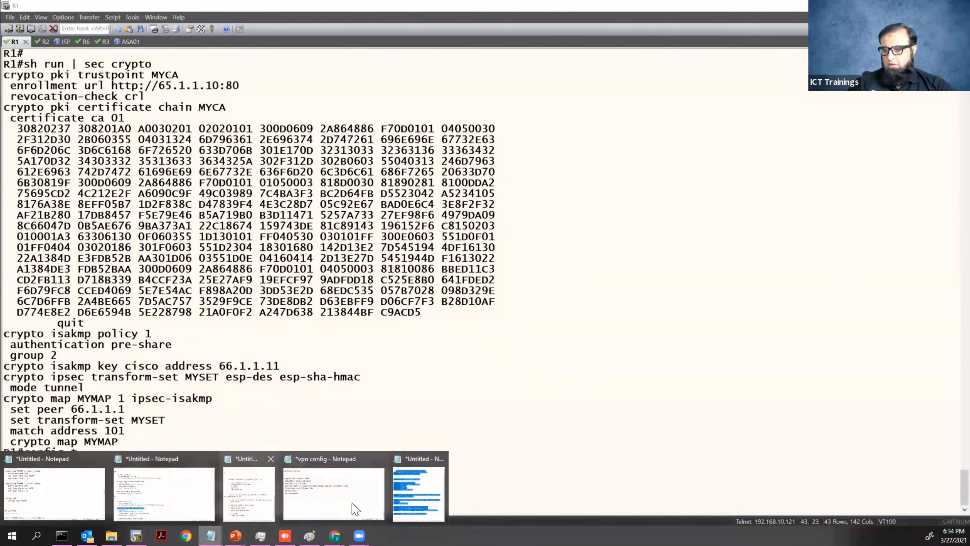
left_click(357, 506)
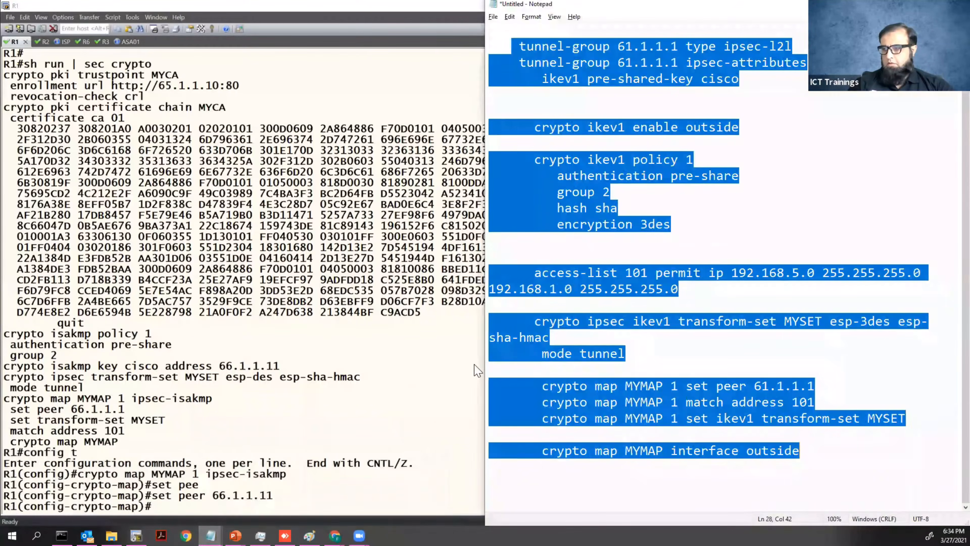
left_click(816, 386)
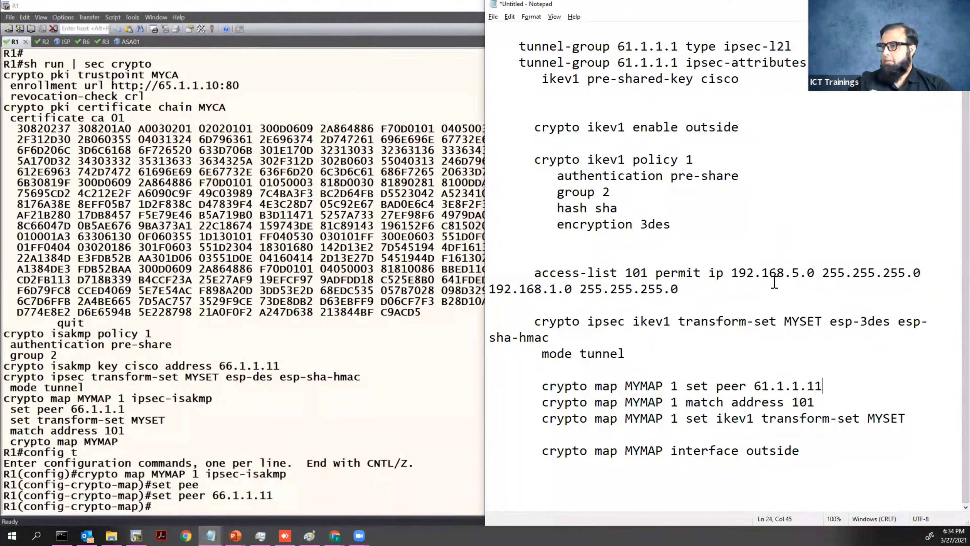
mouse_move(214, 534)
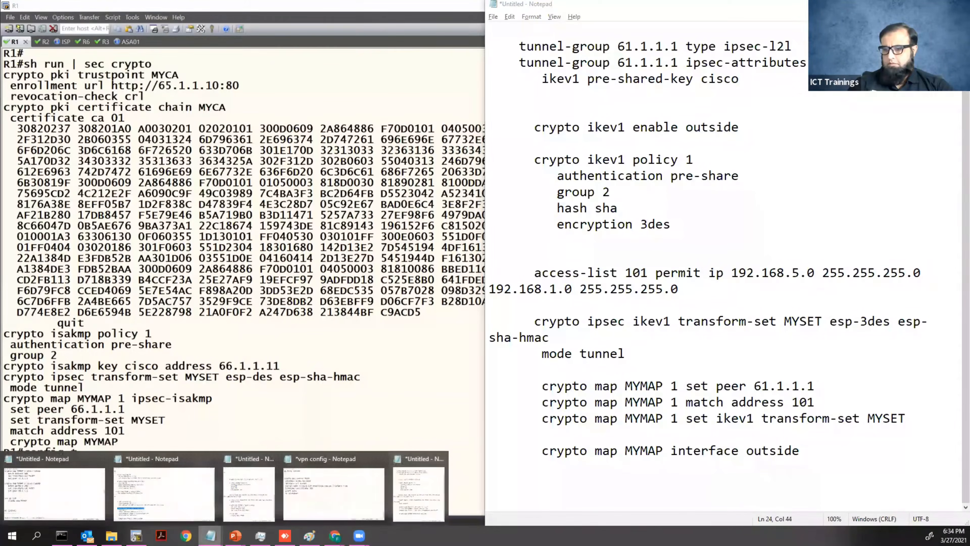
left_click(164, 502)
left_click(303, 434)
type("1.1.1.1")
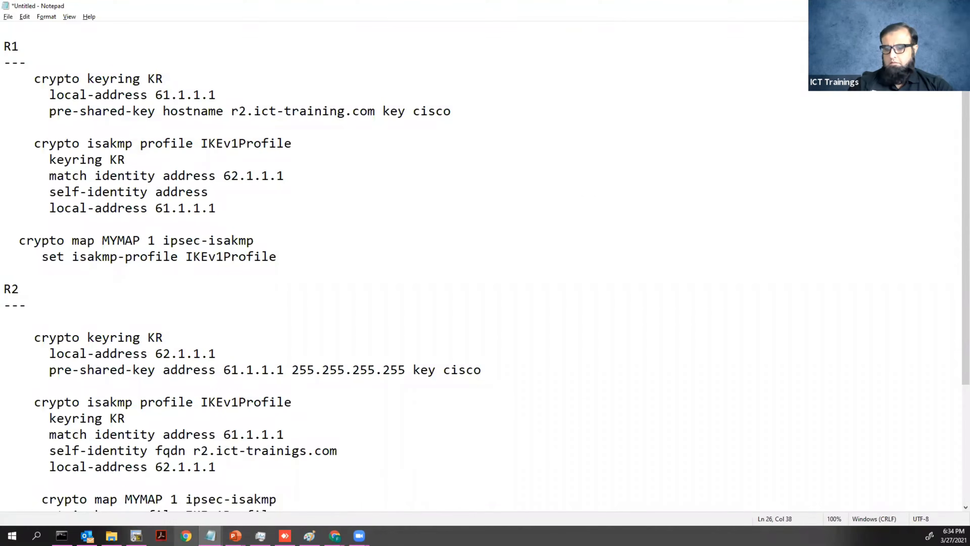
Compare with the ASA notes, maximize and scroll the R1/R2 notes, then return to SecureCRT.
mouse_move(210, 535)
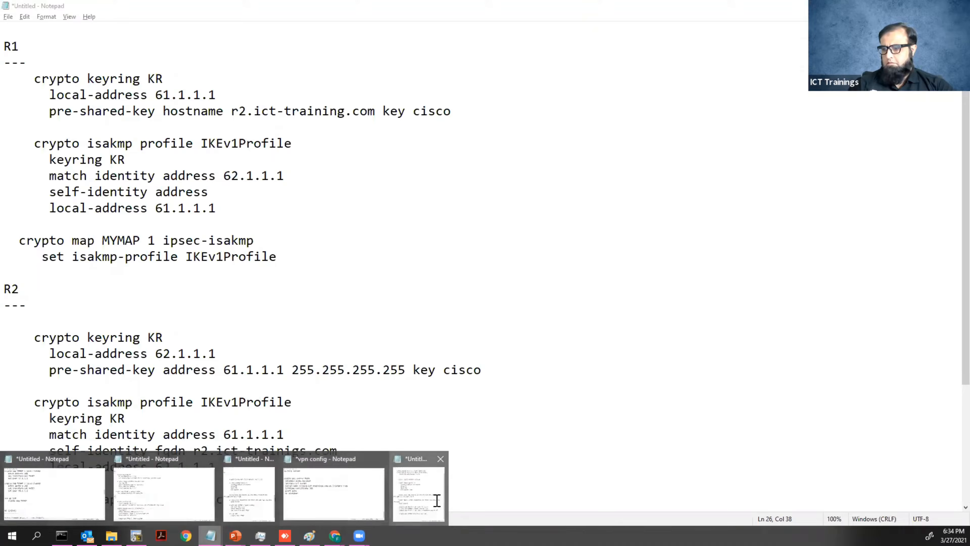
left_click(435, 501)
scroll(652, 169, "up", 1)
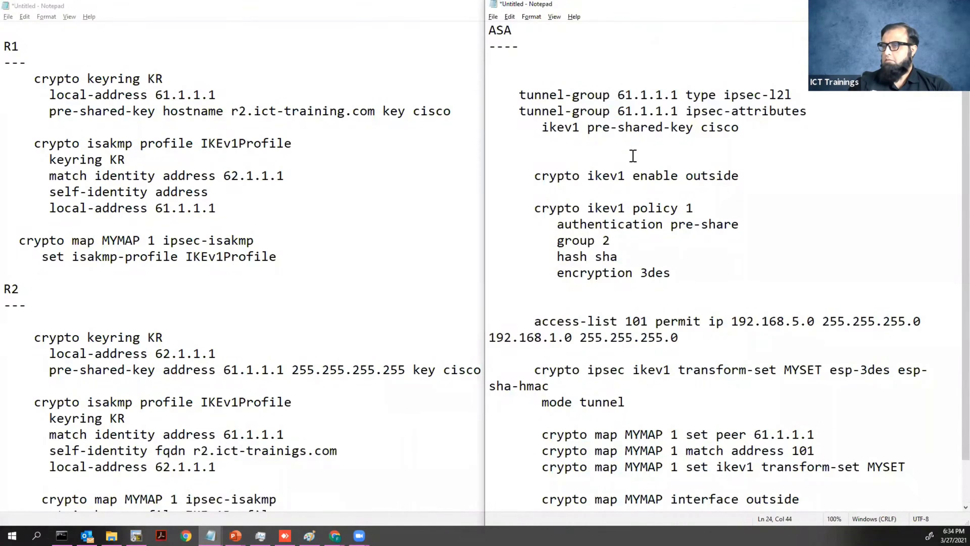
left_click(455, 146)
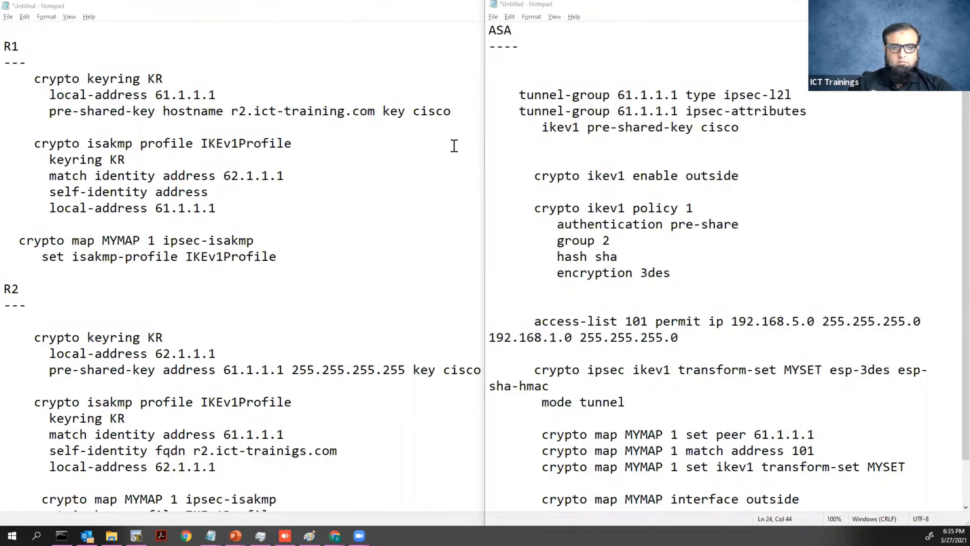
key("super+Up")
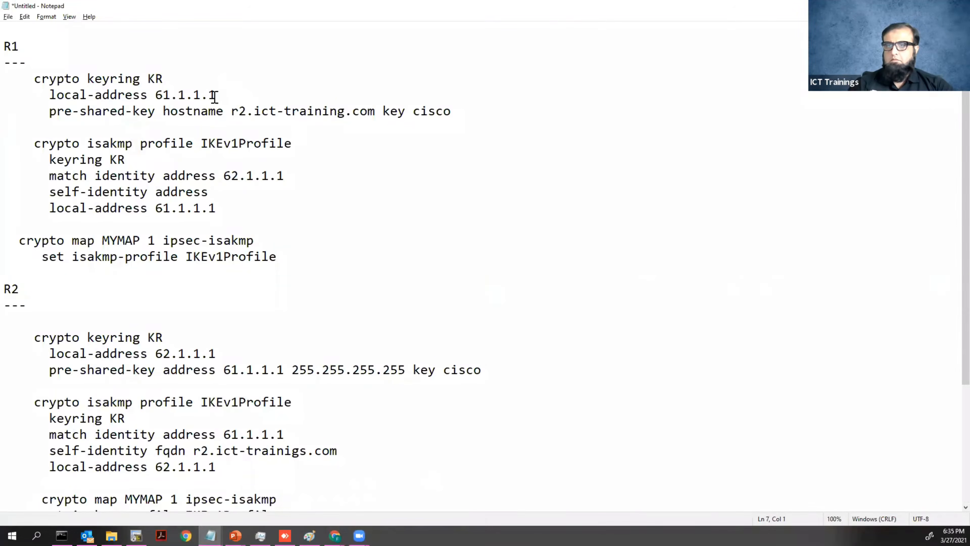
scroll(232, 310, "down", 4)
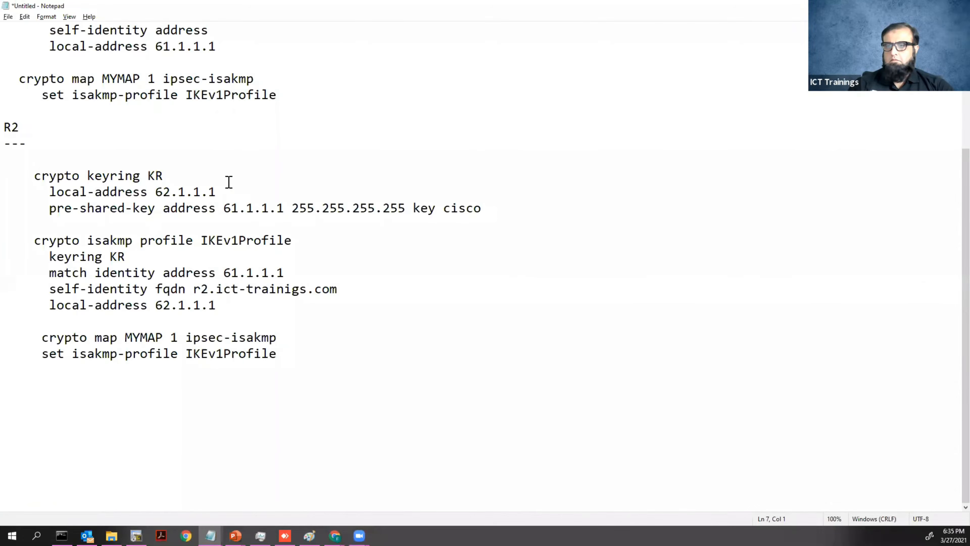
scroll(228, 182, "up", 3)
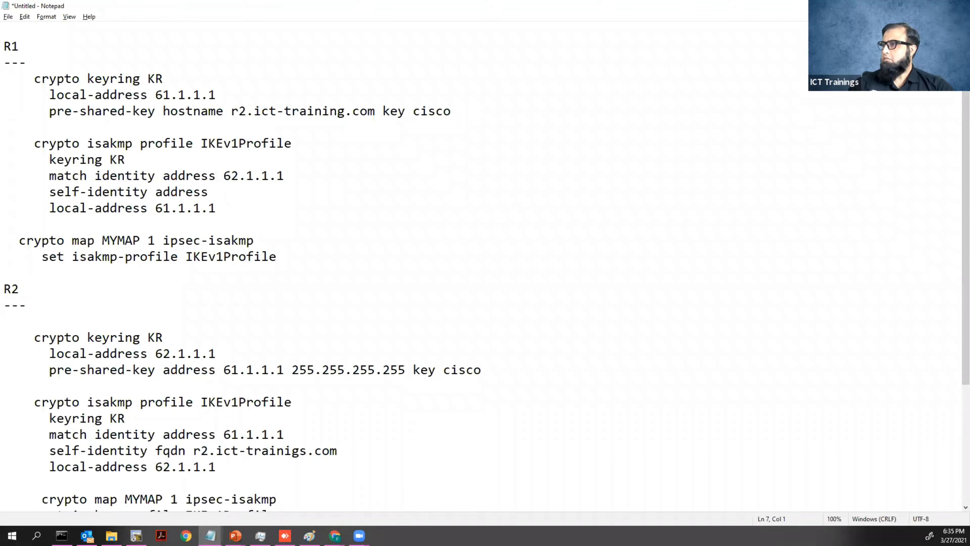
key("alt+Tab")
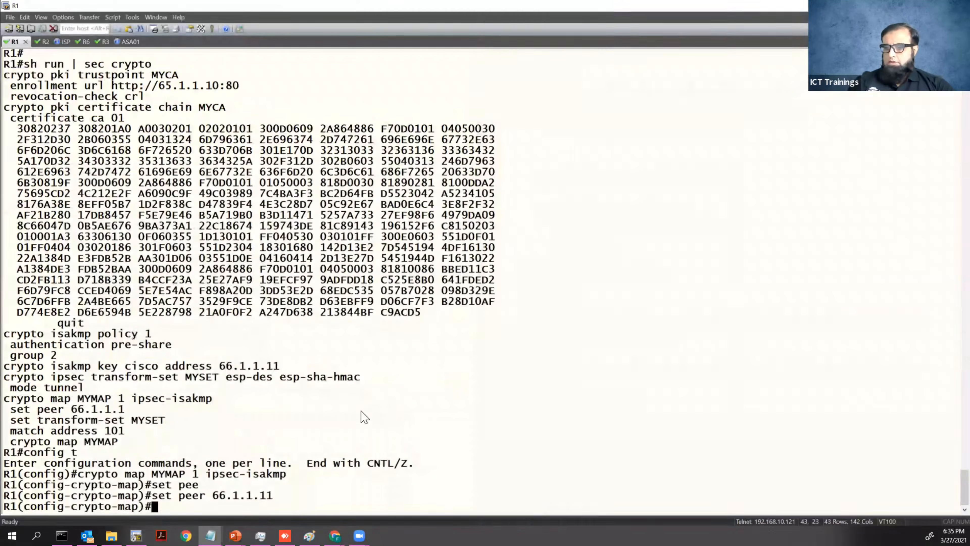
Leave configuration mode and review the ISAKMP and crypto sections of R1's running config.
key("ctrl+z")
key("Return")
type("sh run | ")
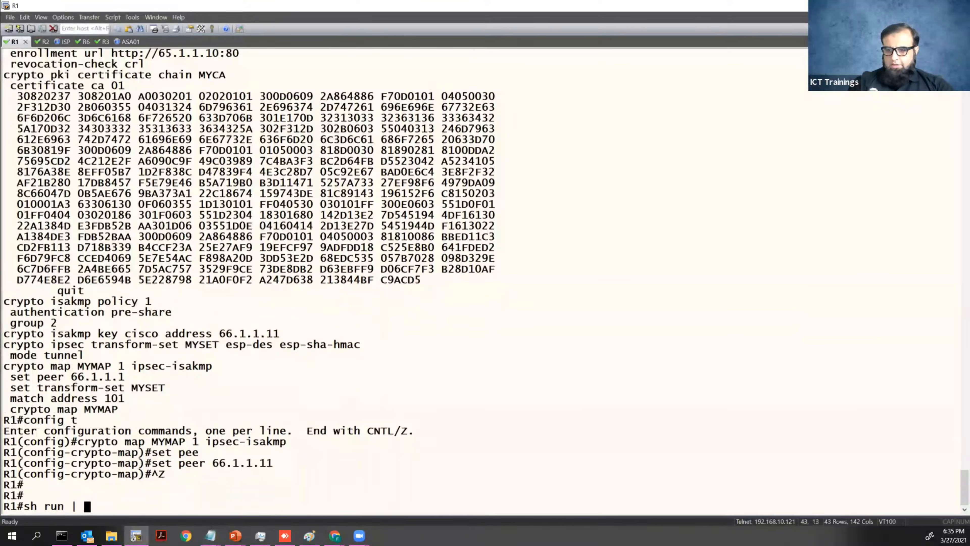
type("sec cryp isa")
key("Return")
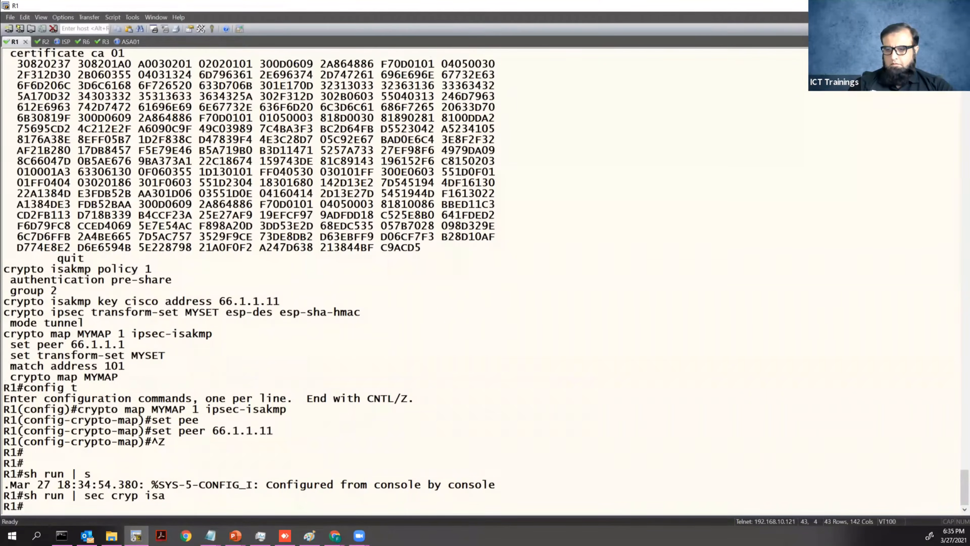
key("Return")
key("Return")
type("sh run | sce cr")
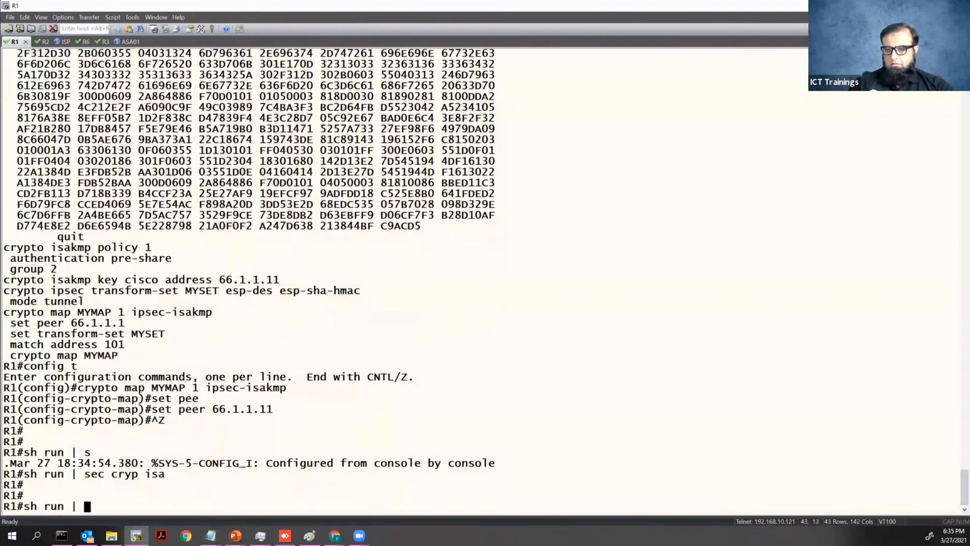
key("BackSpace")
key("BackSpace")
key("BackSpace")
key("BackSpace")
key("BackSpace")
type("ec cry")
key("Return")
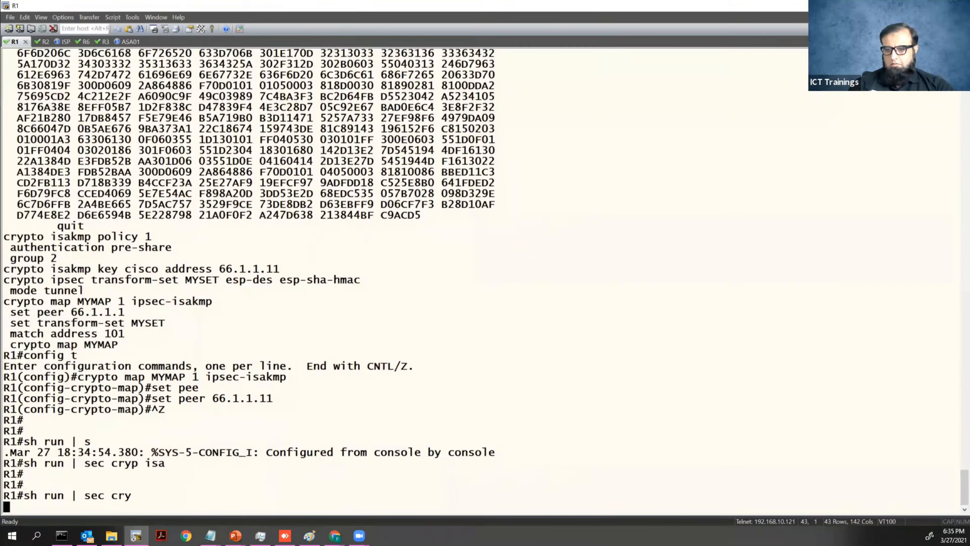
key("space")
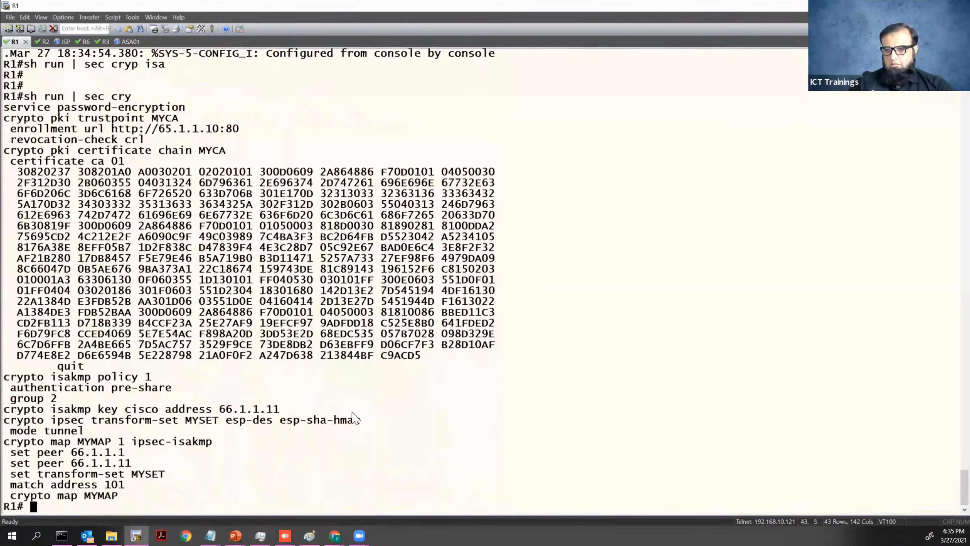
Remove the stale peer 66.1.1.1 from crypto map MYMAP 1, then recall the sourced ping.
type("config t")
key("Return")
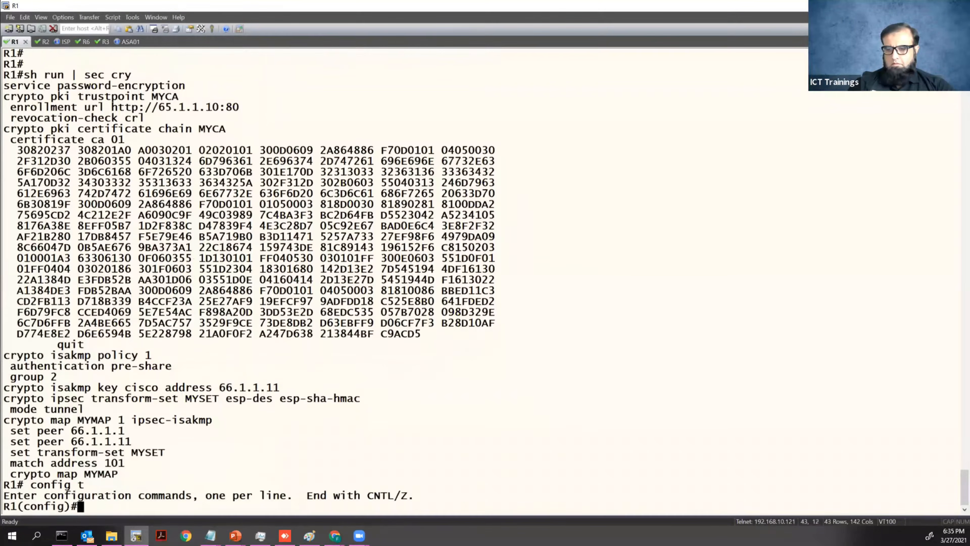
left_click_drag(3, 420, 219, 424)
right_click(174, 494)
key("Return")
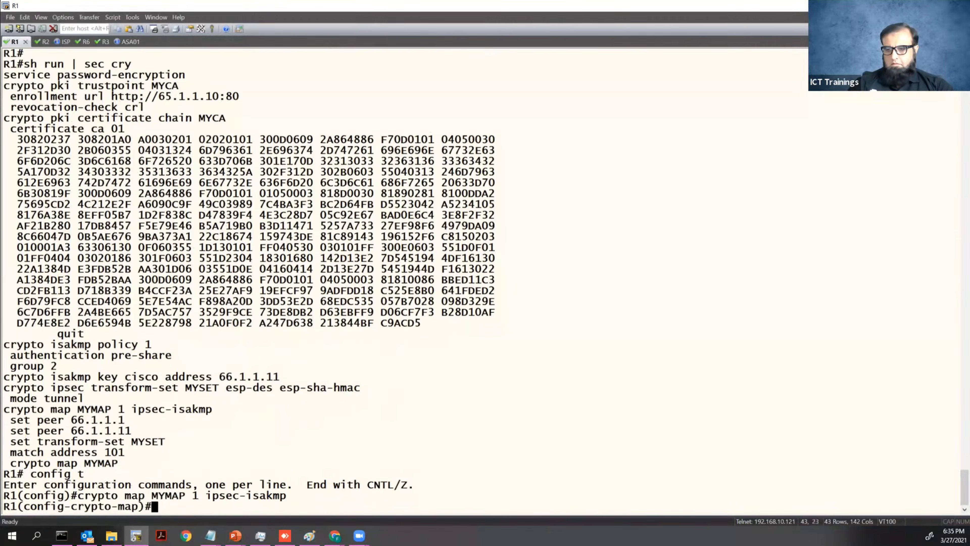
left_click_drag(12, 420, 133, 420)
right_click(164, 480)
type("no")
key("Return")
key("ctrl+z")
type("config t")
key("Up")
key("Up")
key("Up")
key("Up")
key("Up")
key("Up")
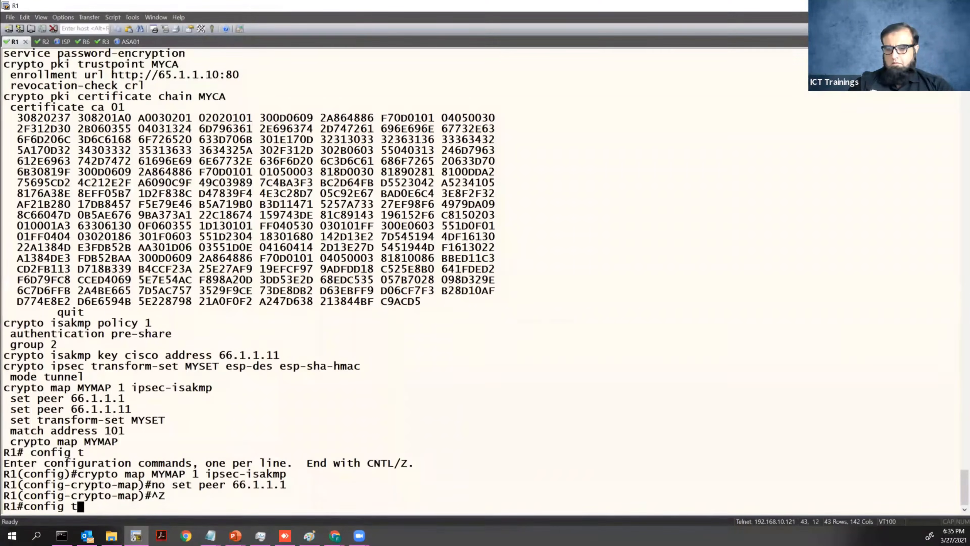
key("Up")
Run the sourced ping, turn off all debugging, and show the ISAKMP SA with 66.1.1.11.
key("Down")
key("Return")
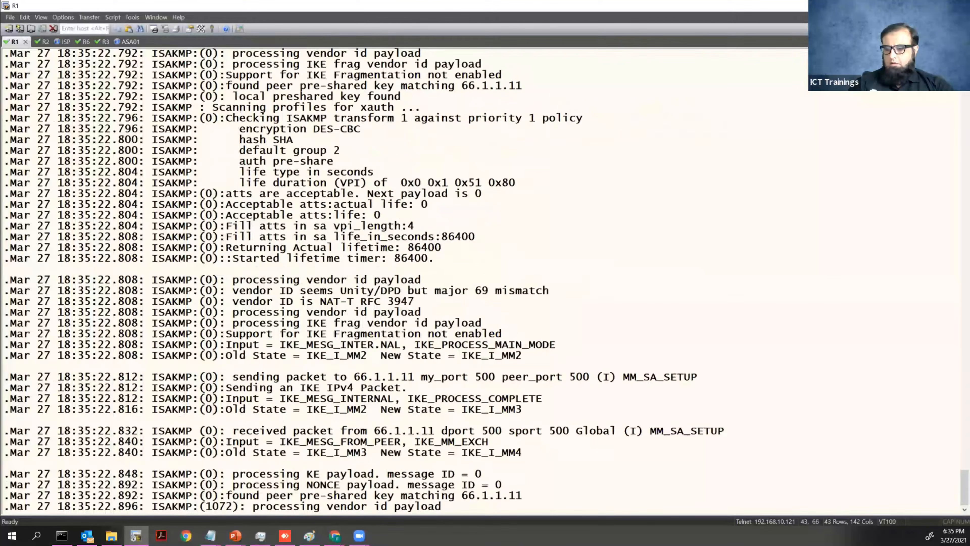
key("Return")
key("Return")
key("Return")
type("u all")
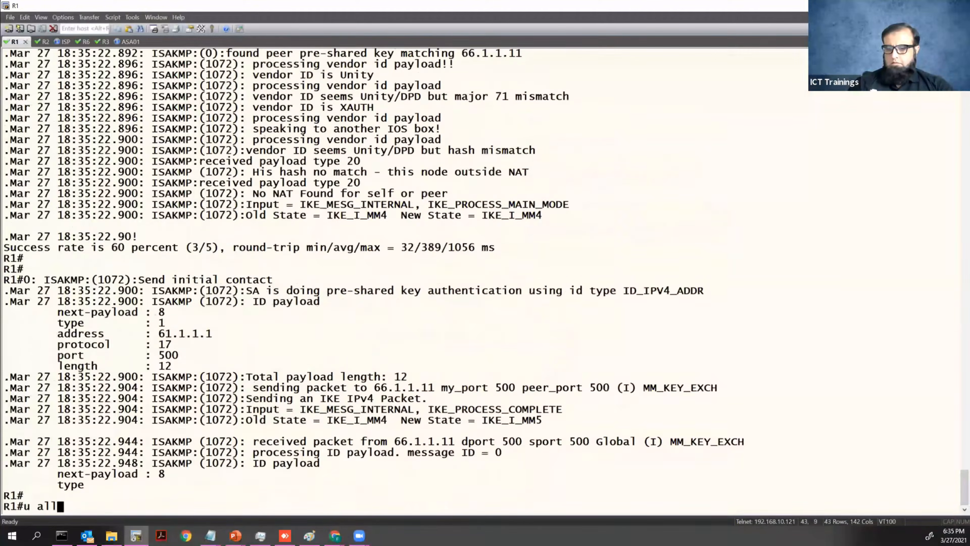
key("Return")
key("Return")
key("Return")
type("sh cry isa sa")
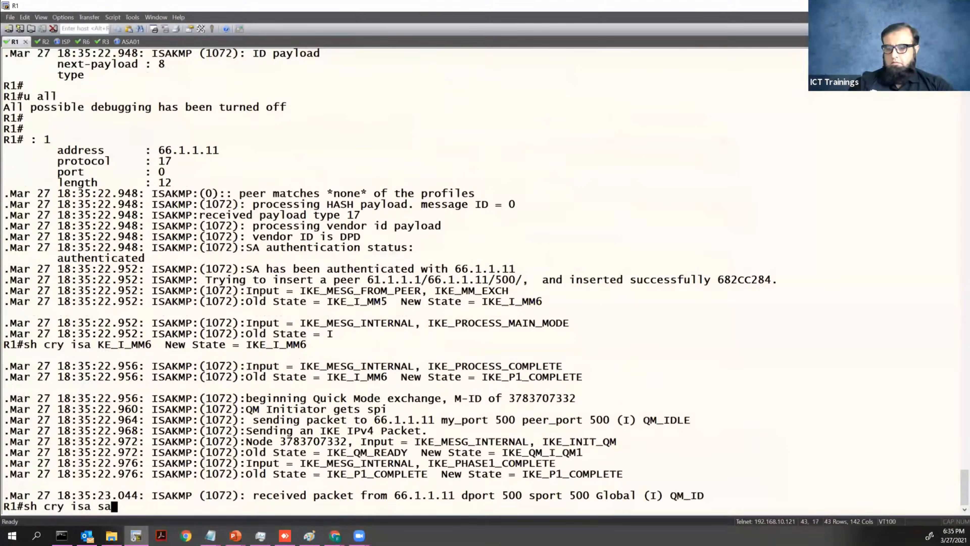
key("Return")
key("Return")
key("Return")
key("Return")
key("Return")
key("Return")
key("Return")
key("Return")
key("Return")
key("Return")
key("Return")
key("Return")
key("Return")
key("Return")
key("Return")
key("Return")
key("Return")
key("Return")
key("Return")
key("Return")
key("Return")
key("Return")
key("Return")
key("Return")
key("Return")
key("Return")
key("Return")
key("Return")
key("Return")
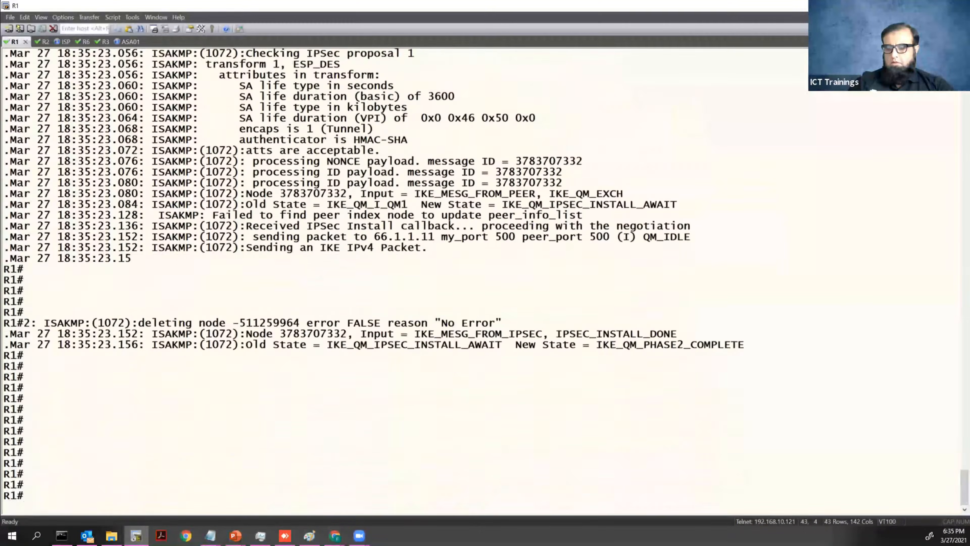
key("Up")
key("Return")
key("Return")
key("Return")
key("Return")
key("Return")
key("Return")
key("Return")
key("Return")
key("Return")
key("Return")
key("Return")
key("Return")
key("Return")
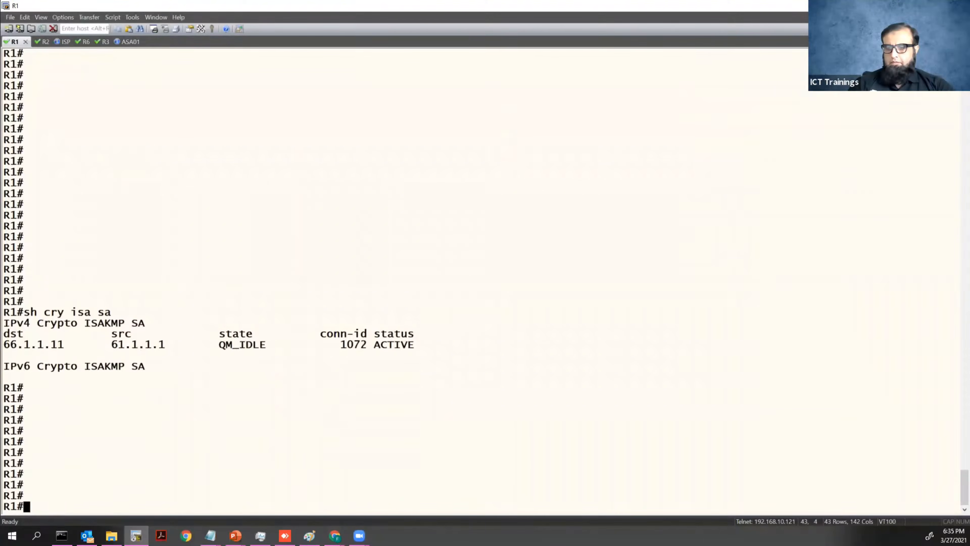
Repeat the ping from 192.168.1.1 to 192.168.10.10 several times, succeeding 5/5.
key("Up")
key("Up")
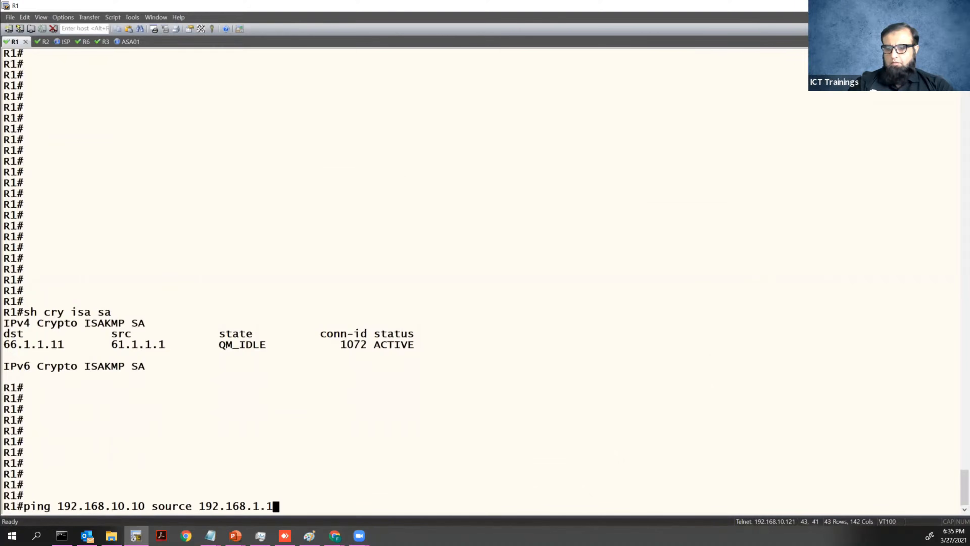
key("Return")
key("Return")
key("Up")
key("Return")
key("Return")
key("Return")
key("Up")
key("Return")
key("Return")
key("Up")
key("Return")
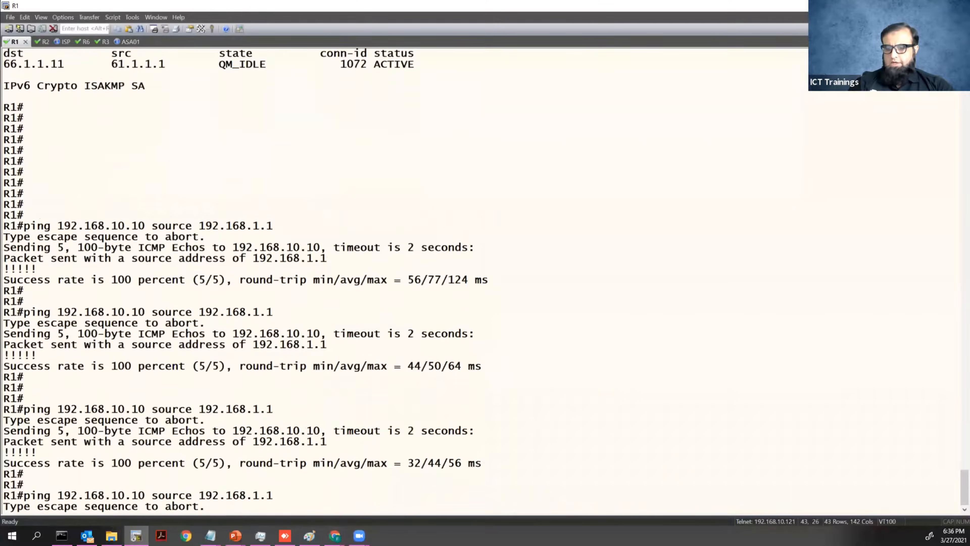
key("Return")
key("Up")
key("Return")
key("Up")
key("Return")
key("Return")
key("Return")
key("Up")
key("Return")
key("Return")
key("Return")
key("Up")
key("Return")
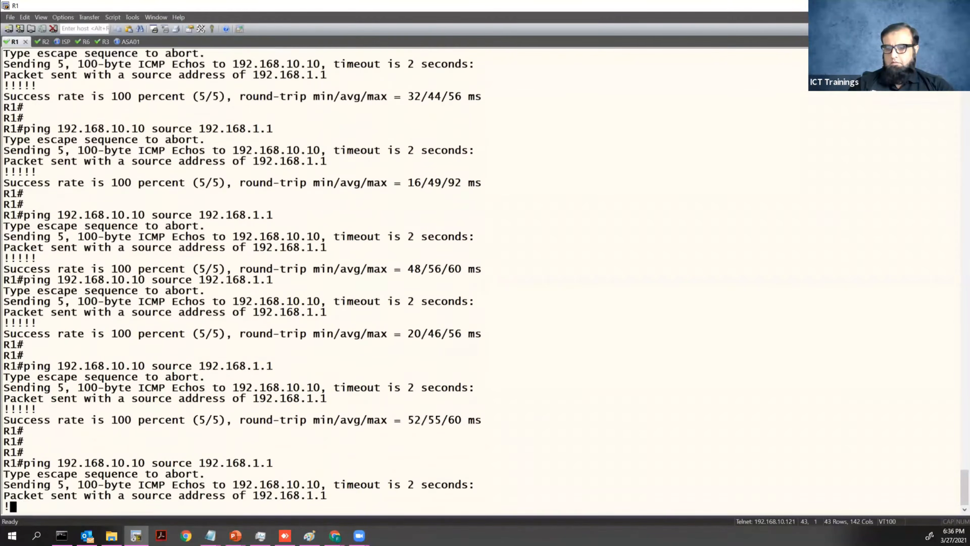
Back in Firepower Management Center, open the CorporateVPN topology from the site-to-site VPN list.
mouse_move(334, 536)
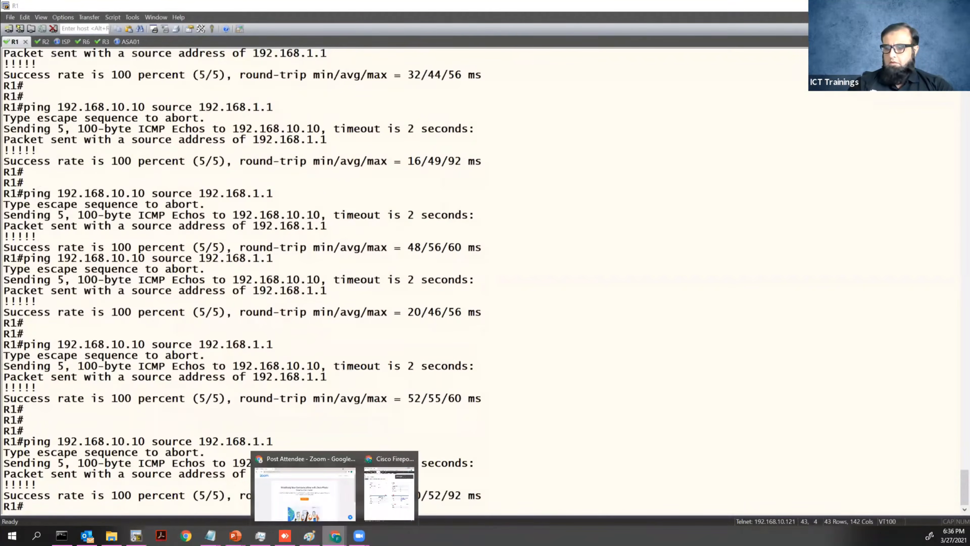
left_click(389, 494)
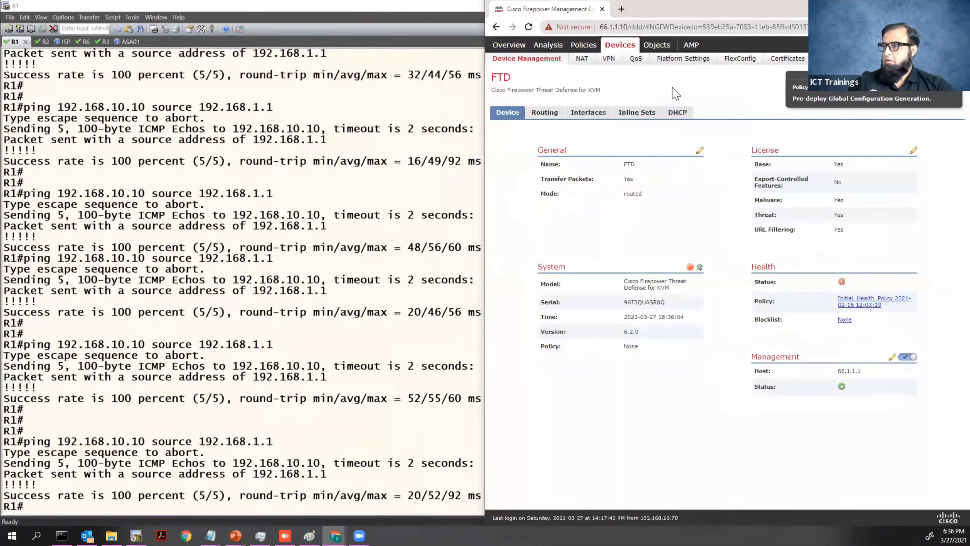
left_click(604, 62)
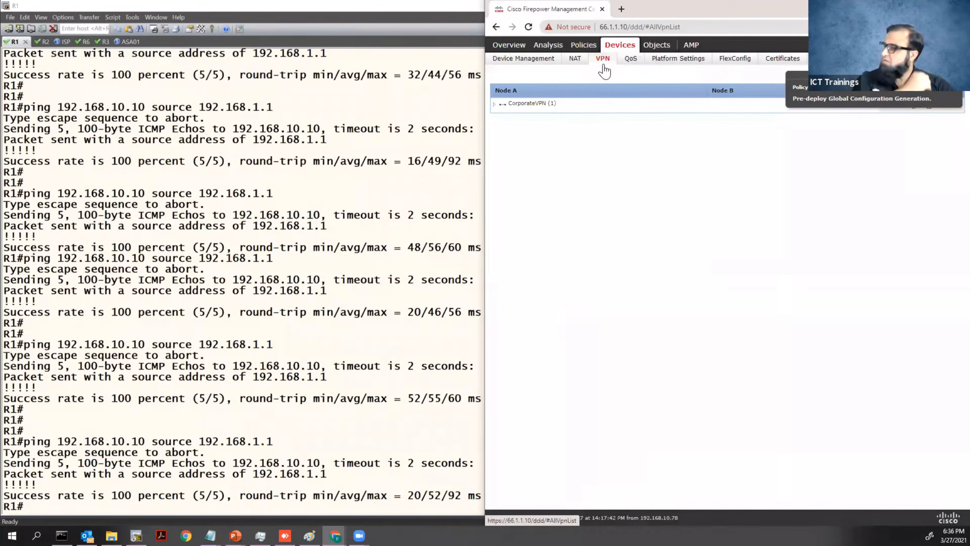
double_click(527, 104)
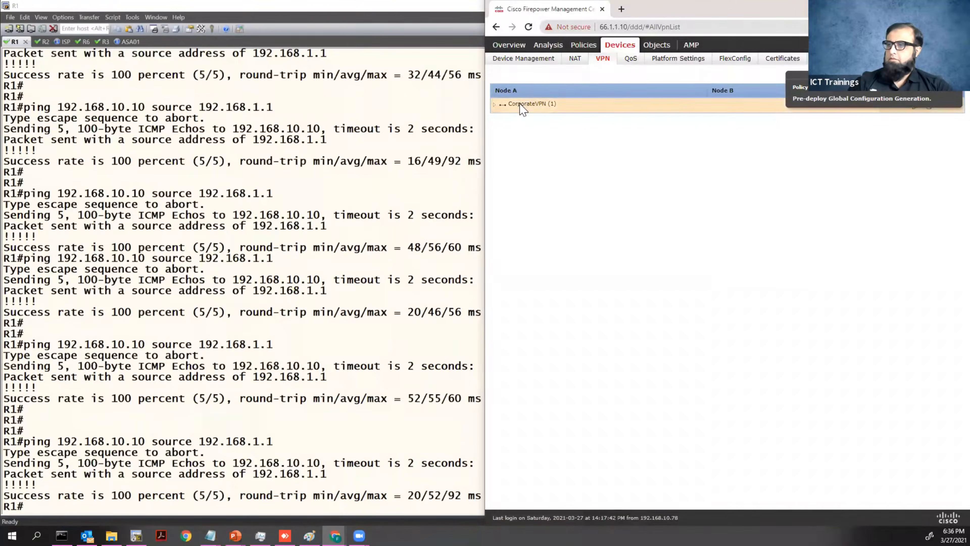